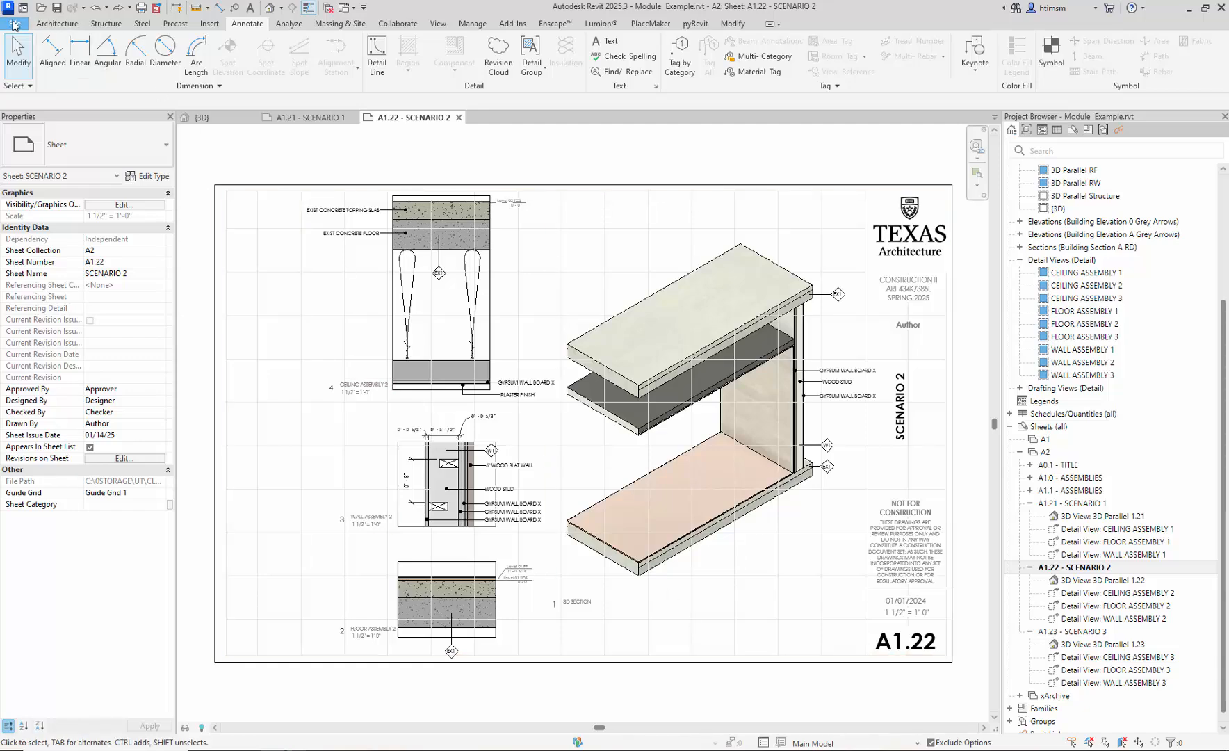
- Start a PDF export of only the current sheet and rename the output file to Scenario 2
click(14, 24)
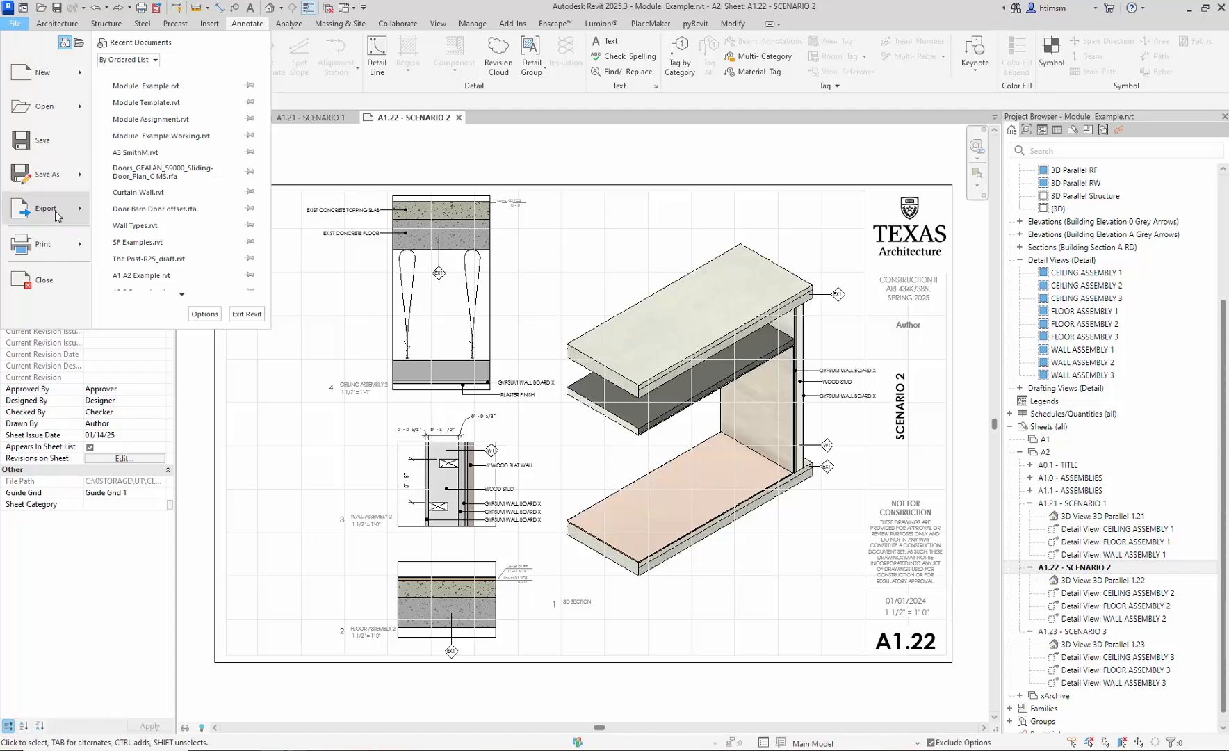
click(519, 279)
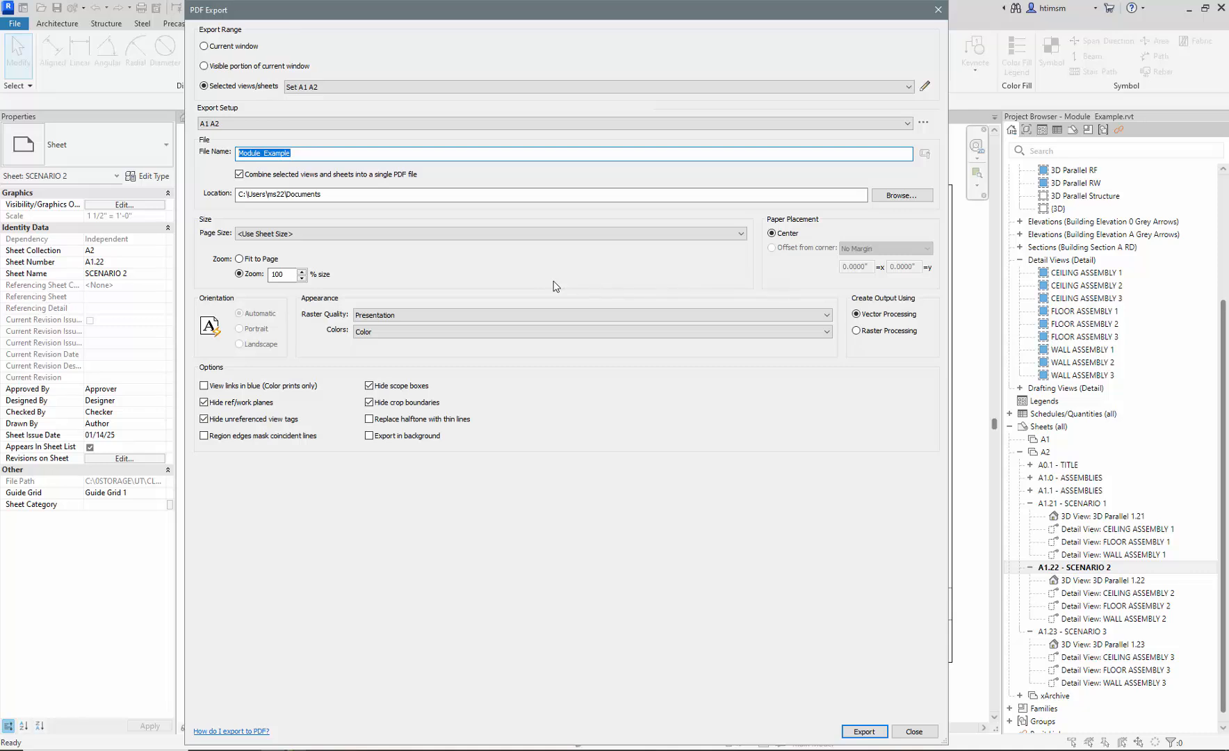
click(205, 46)
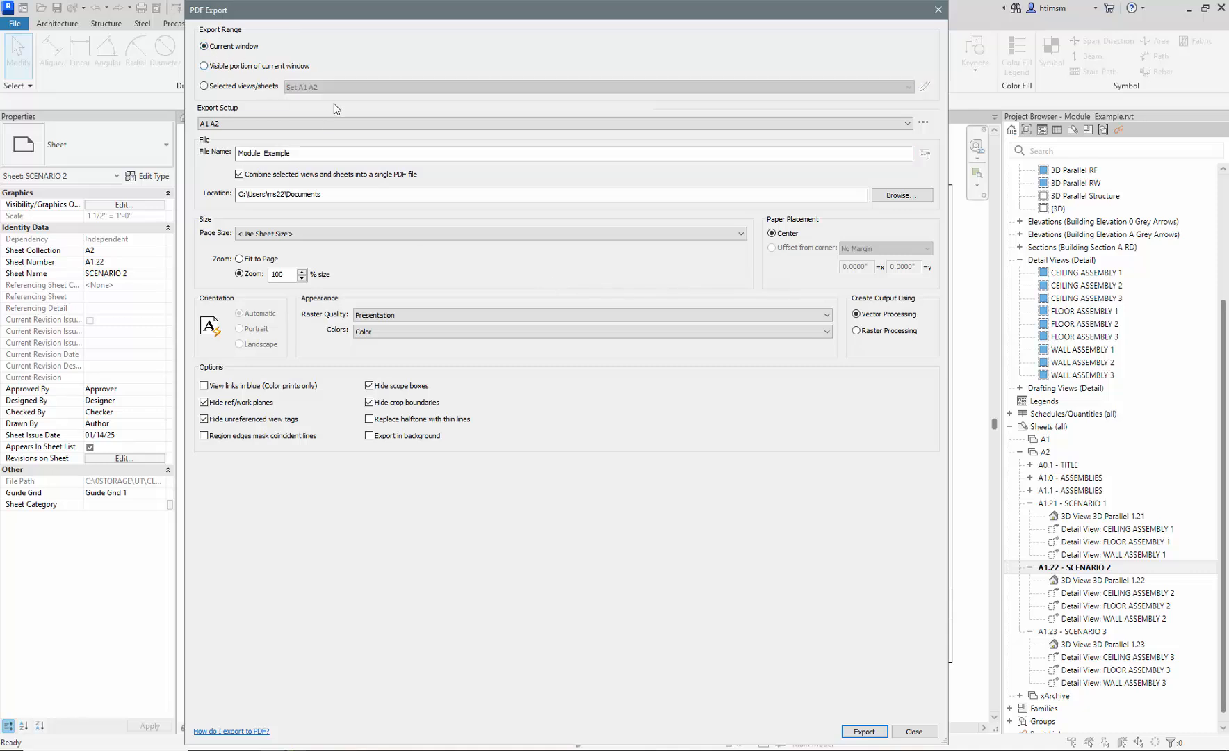
drag(476, 7, 475, 60)
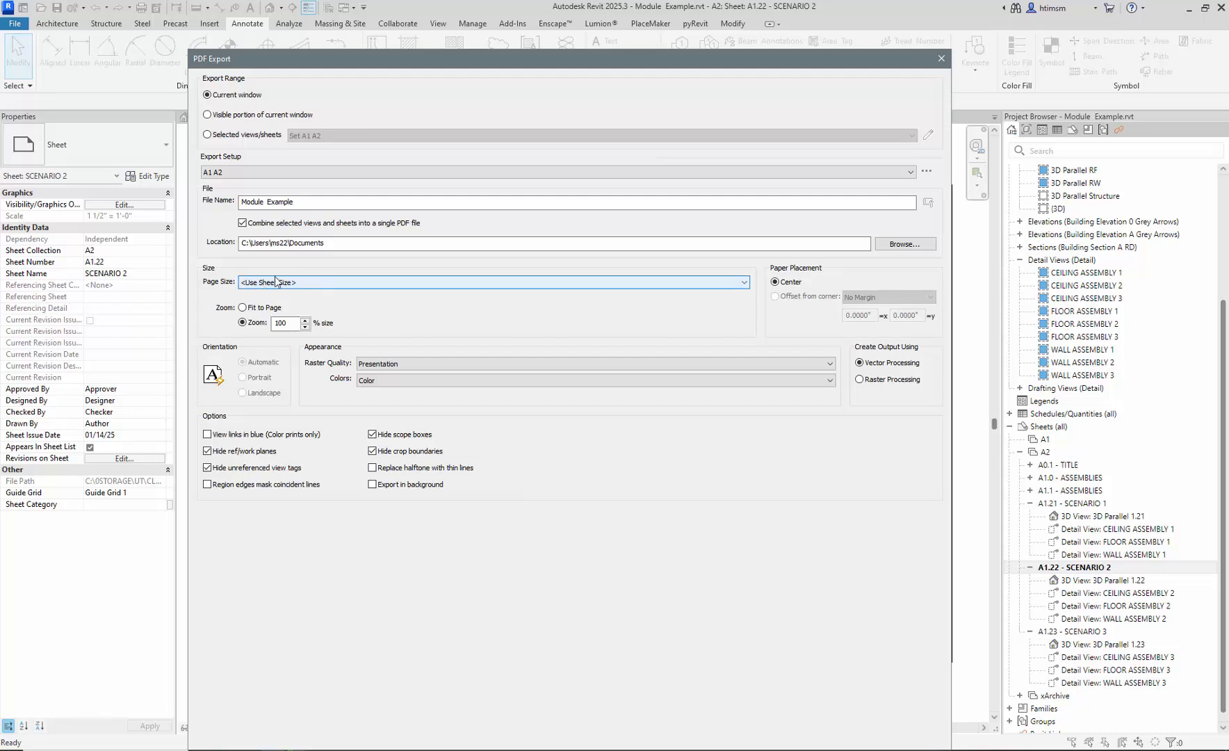
click(309, 202)
drag(309, 202, 221, 196)
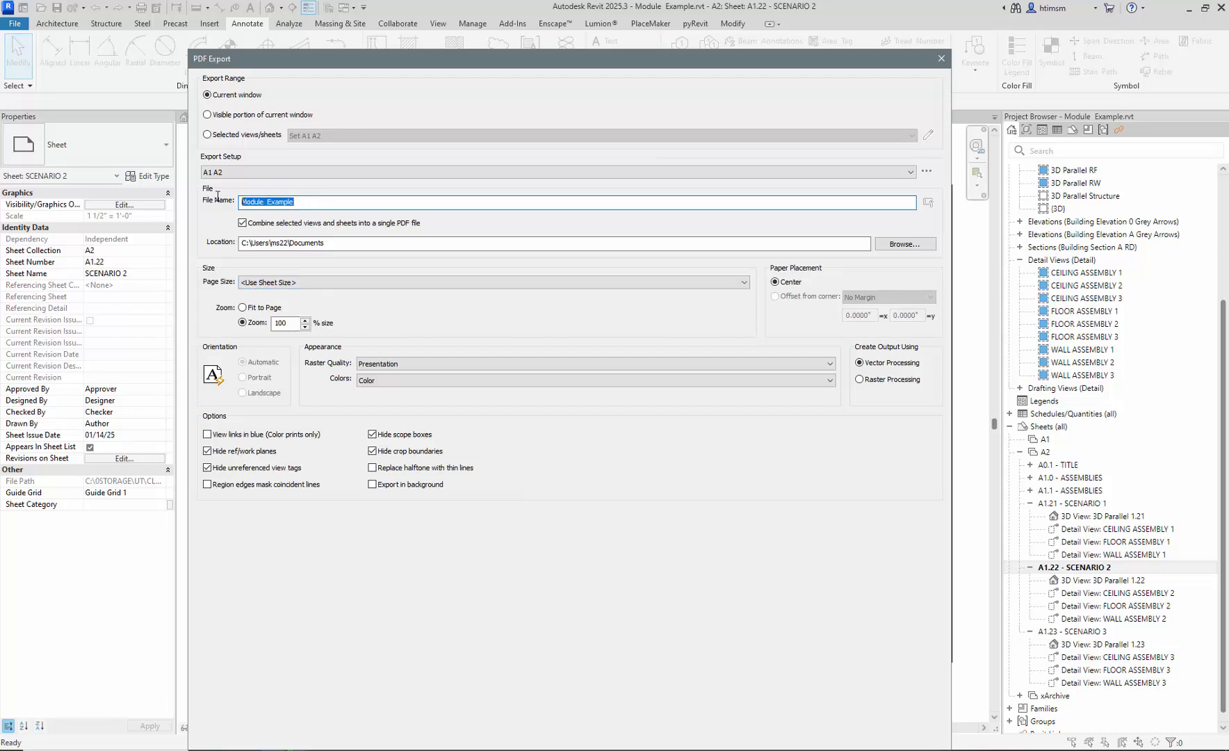
text(s)
- Set the PDF save folder to 0STORAGE\IDST\Lectures\Module\Module\Plots
click(903, 244)
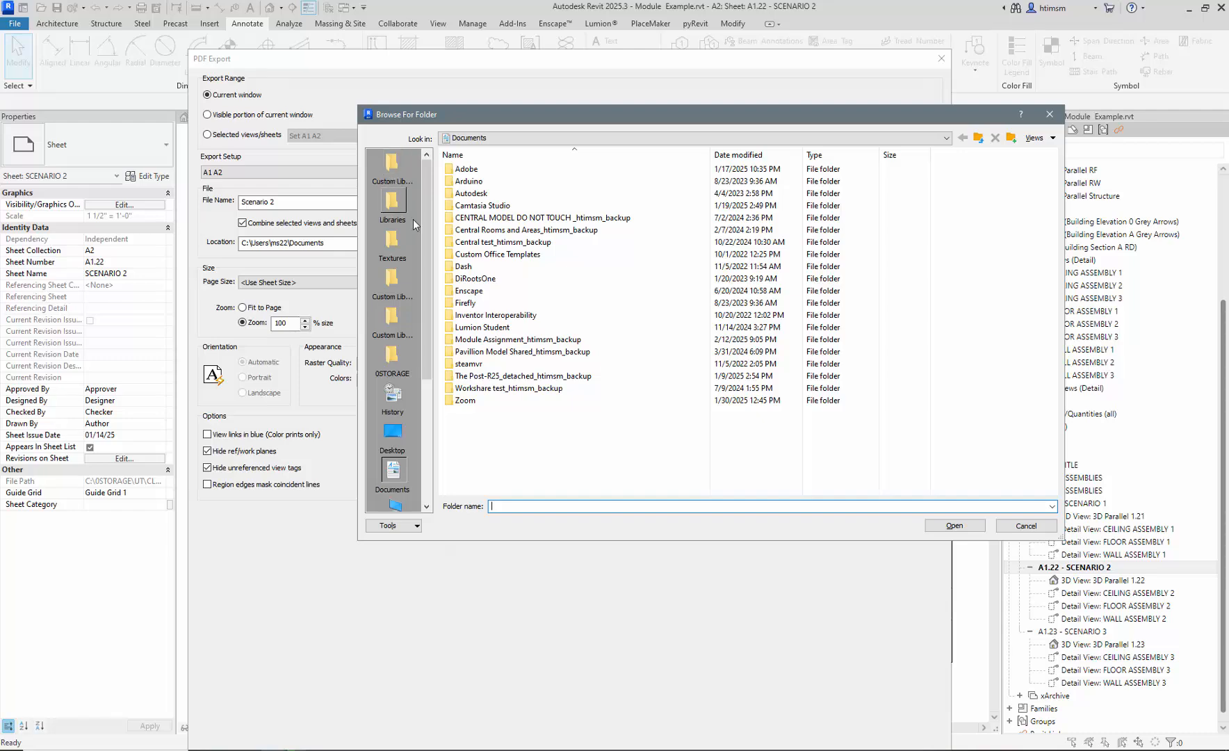
click(392, 356)
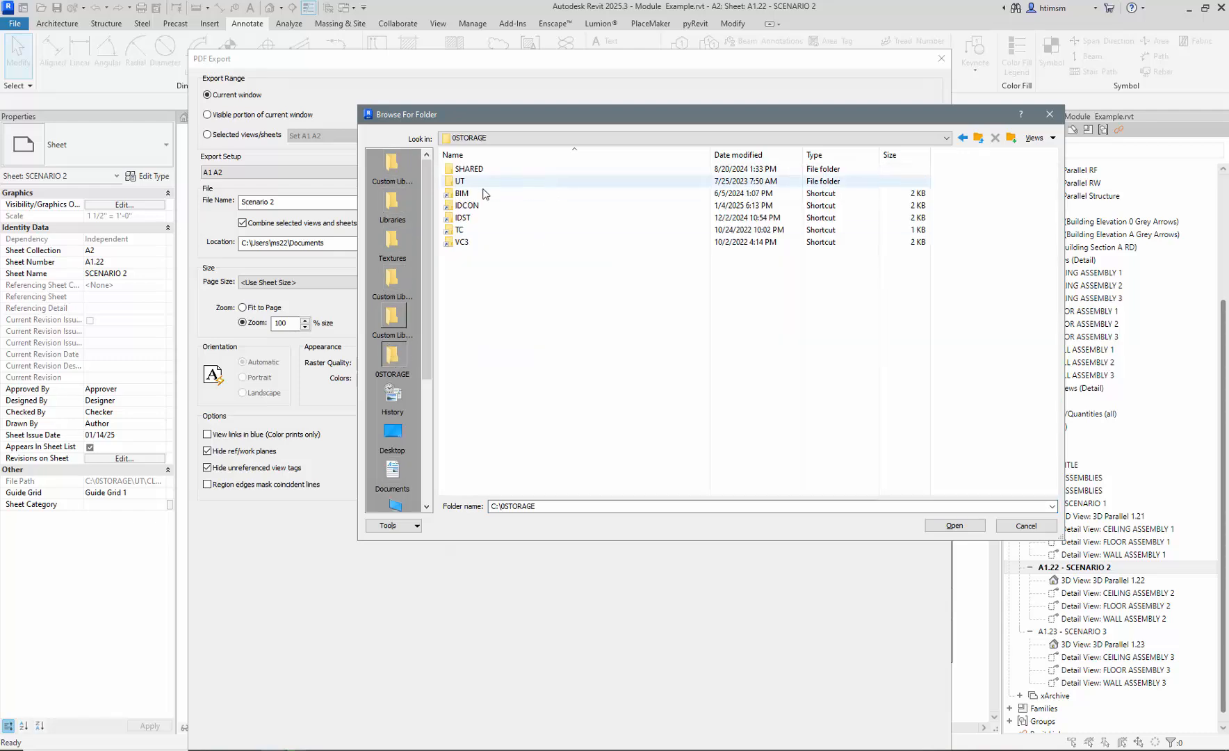
double_click(477, 218)
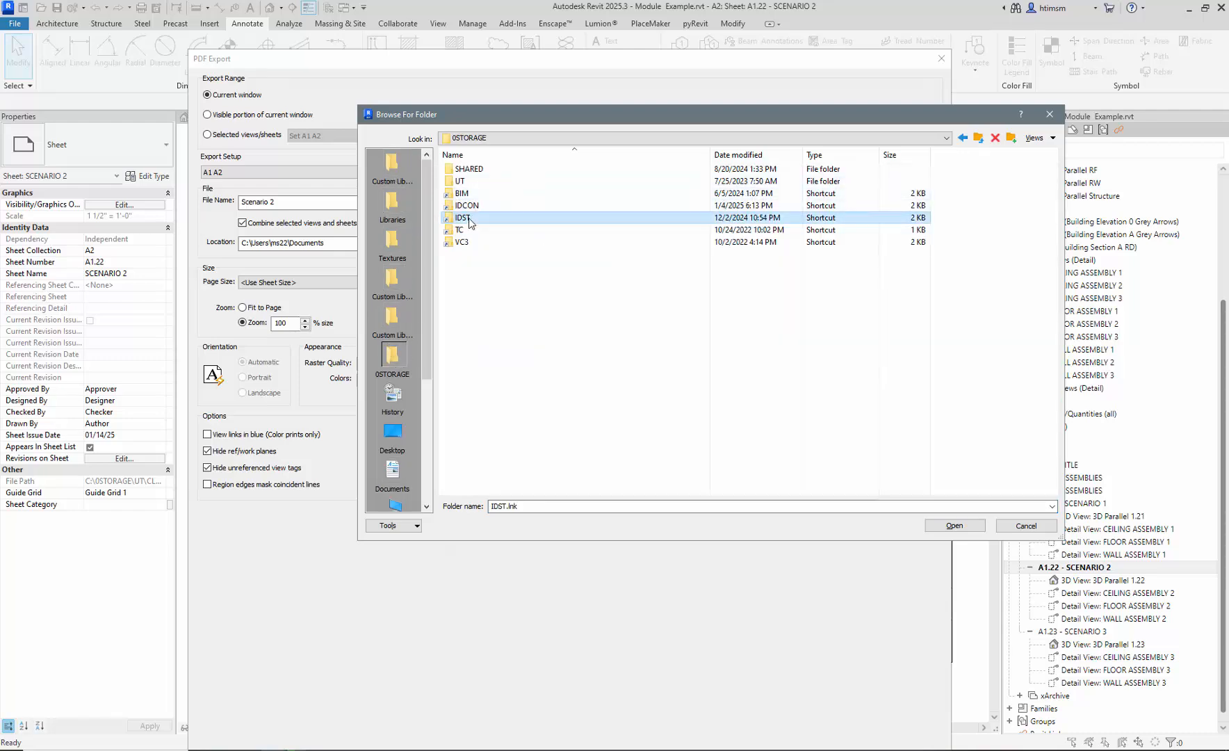
double_click(470, 229)
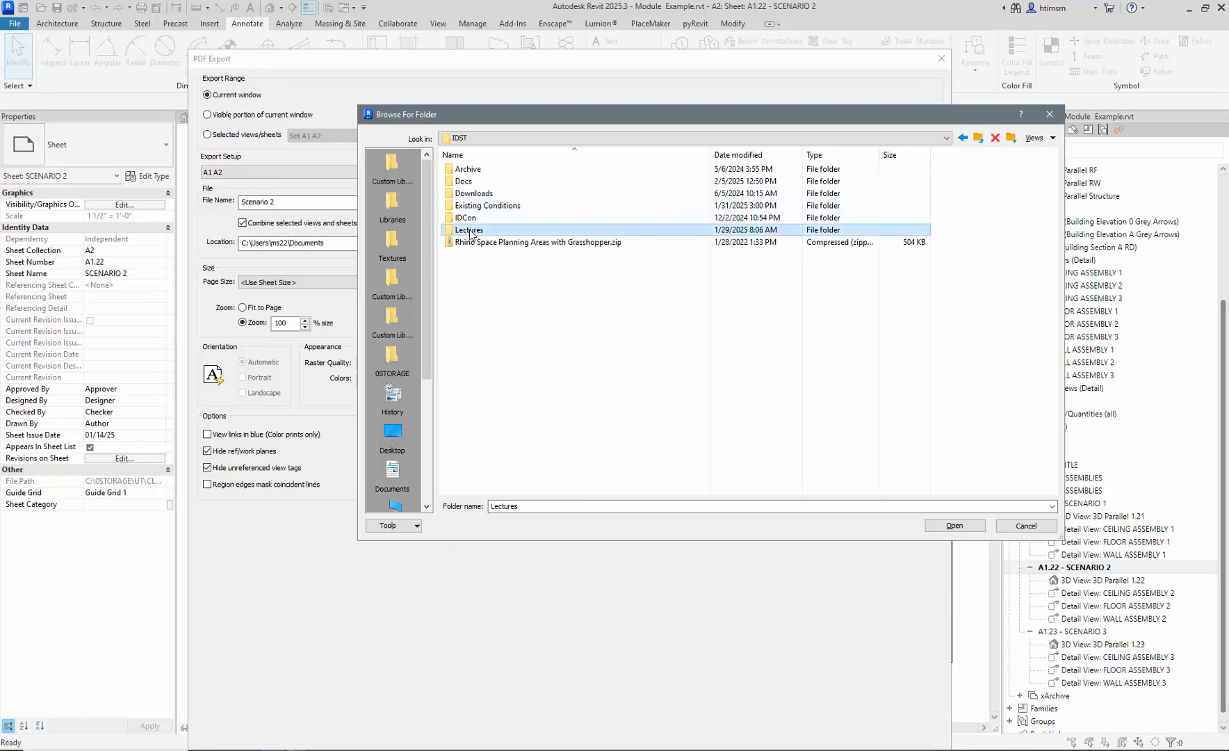
double_click(477, 217)
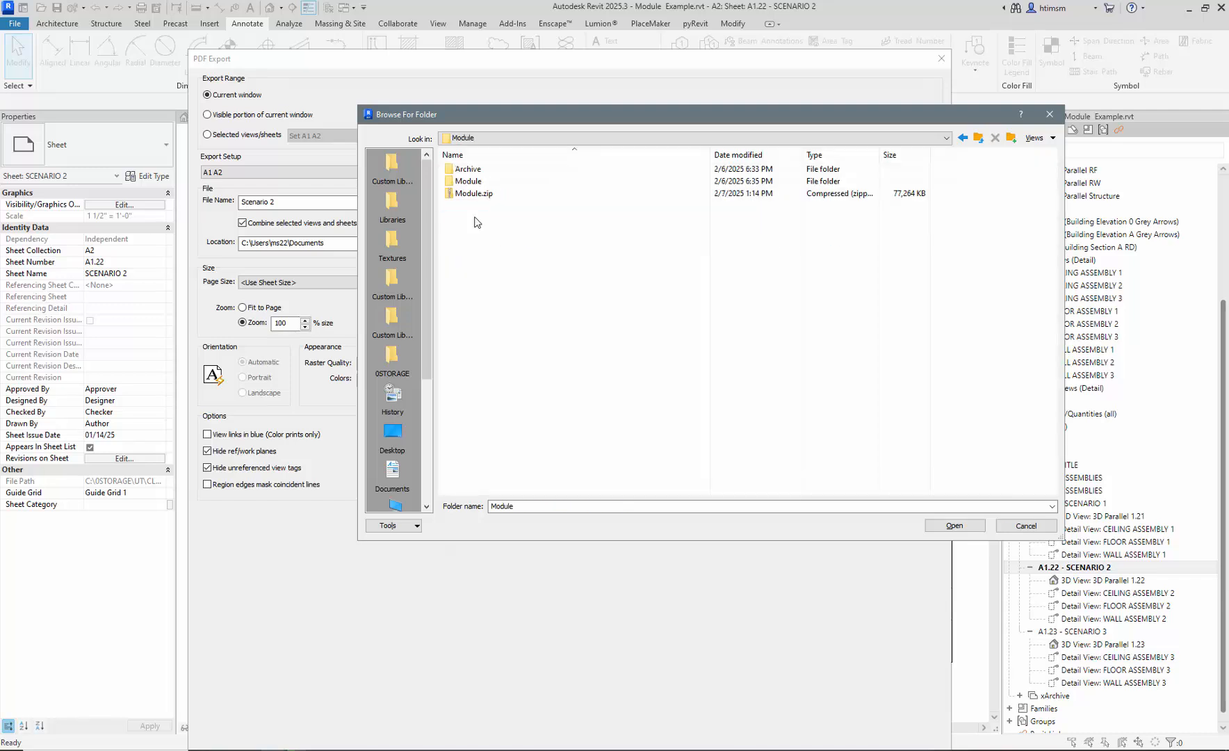
double_click(478, 181)
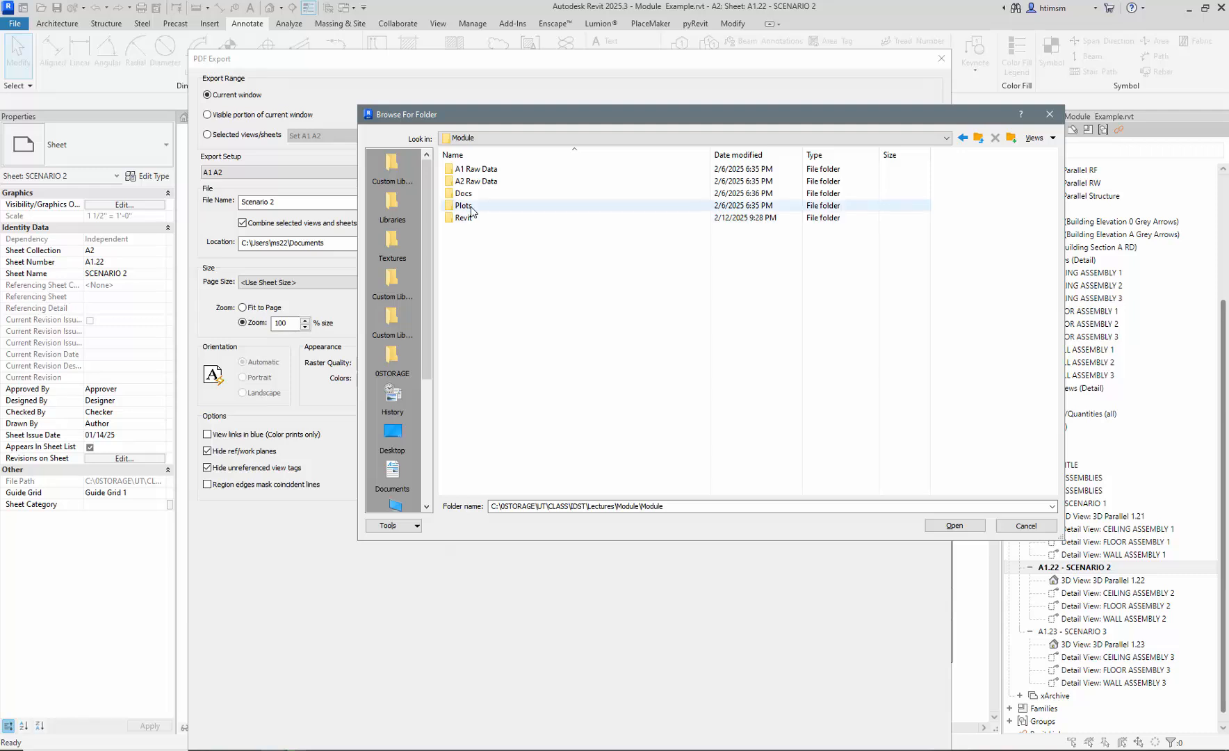
double_click(480, 218)
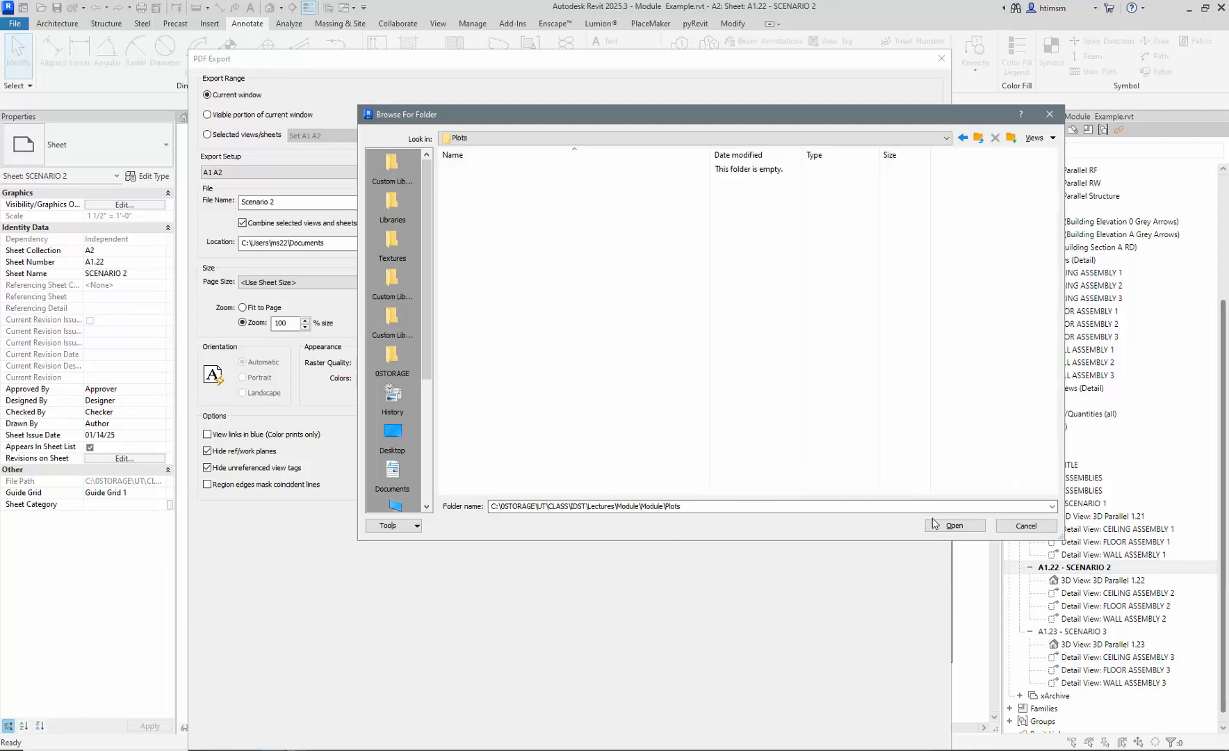
click(955, 527)
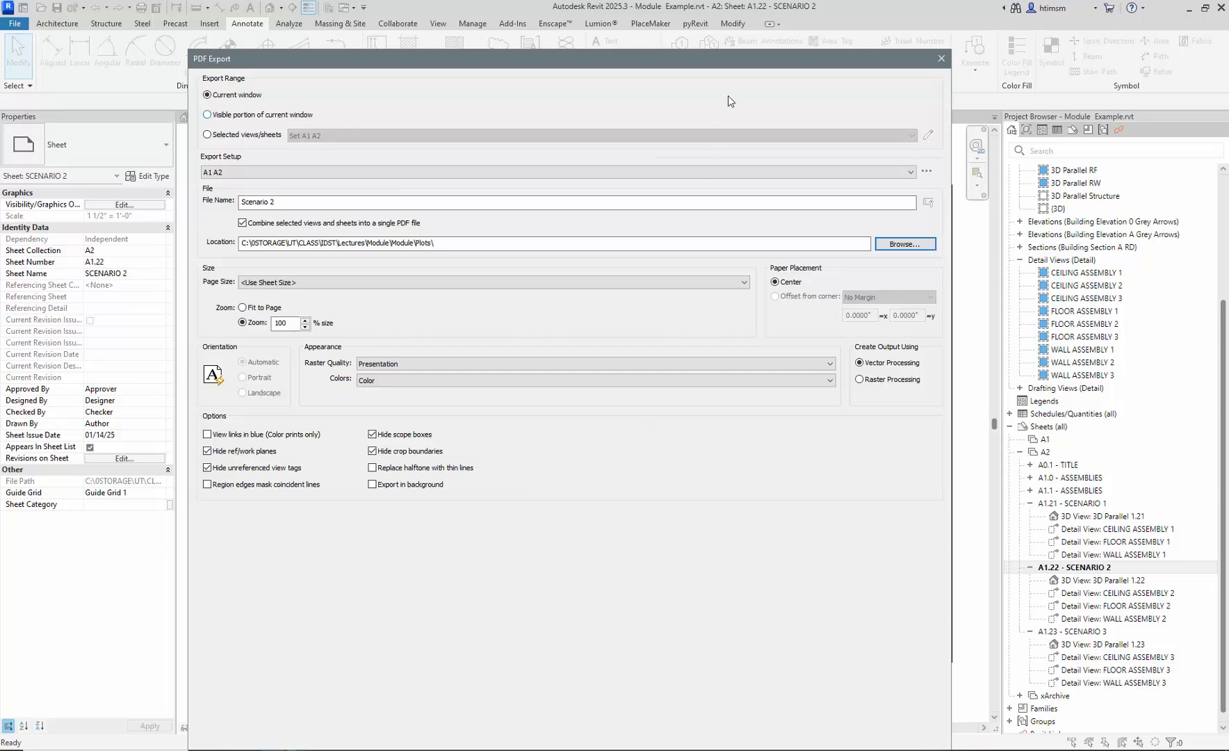
- Export sheet A1.22 – SCENARIO 2 to PDF and close the raster processing warning
drag(741, 60, 743, 15)
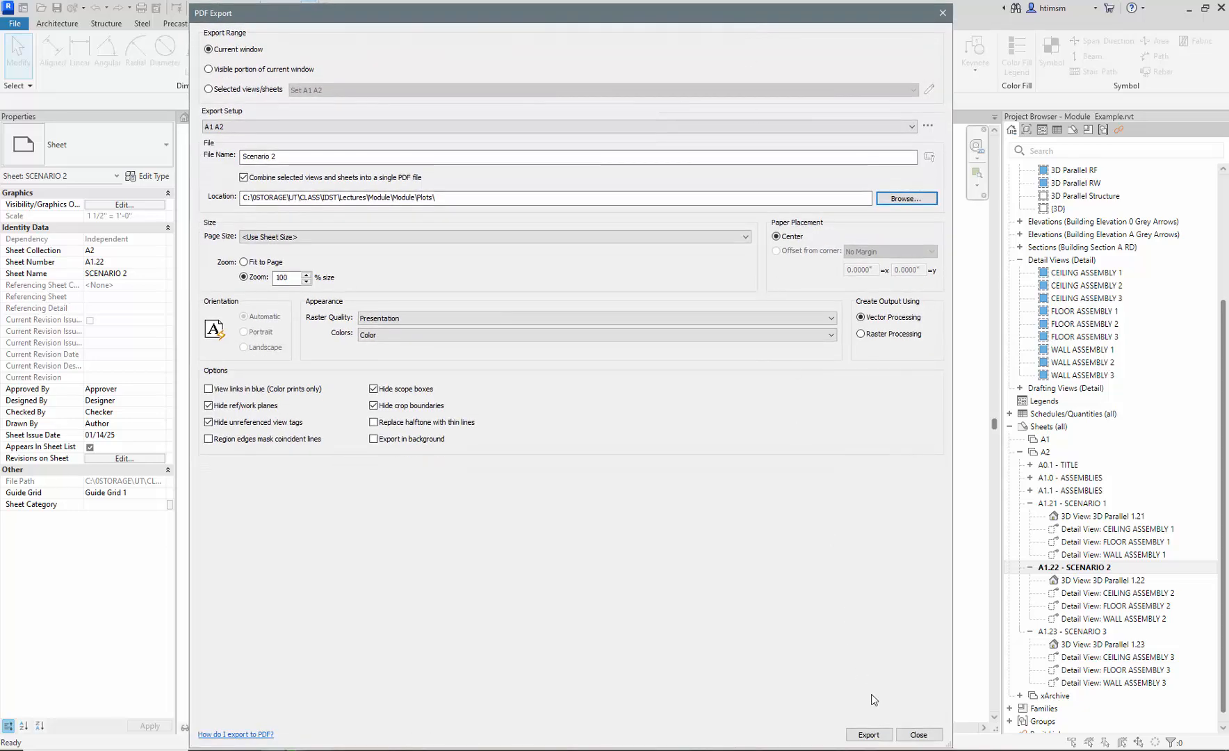
click(869, 734)
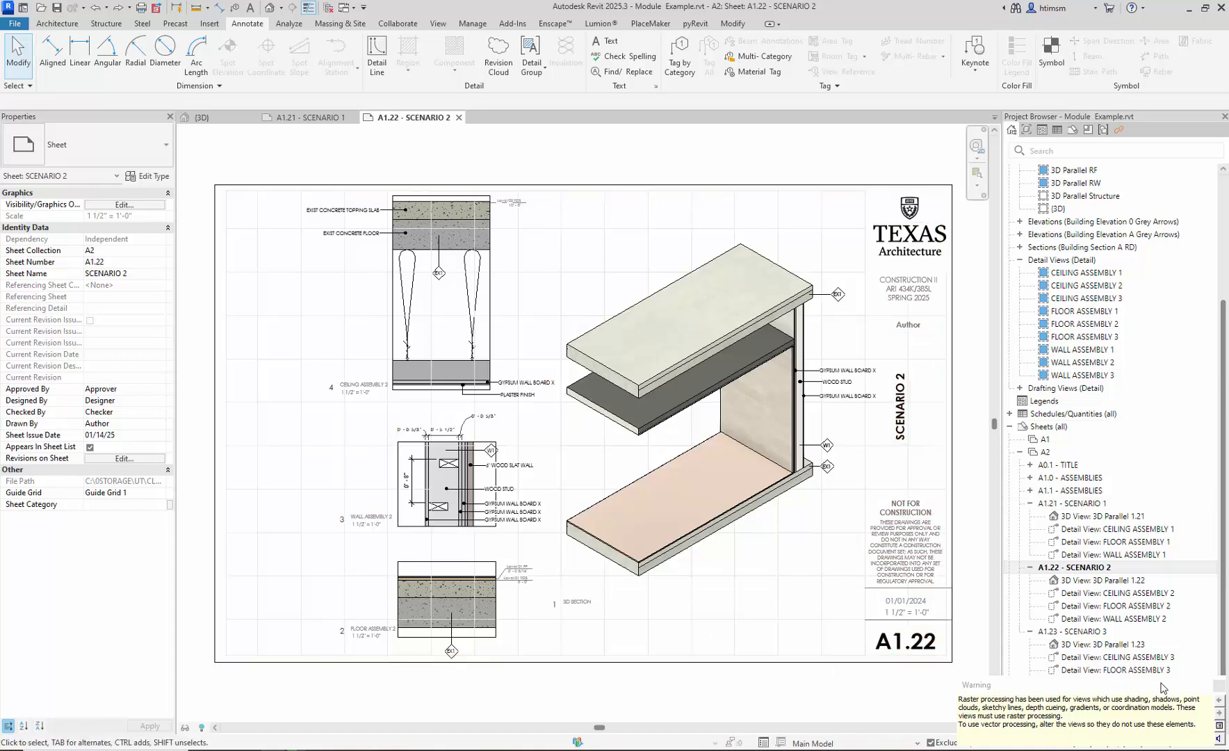
click(1218, 686)
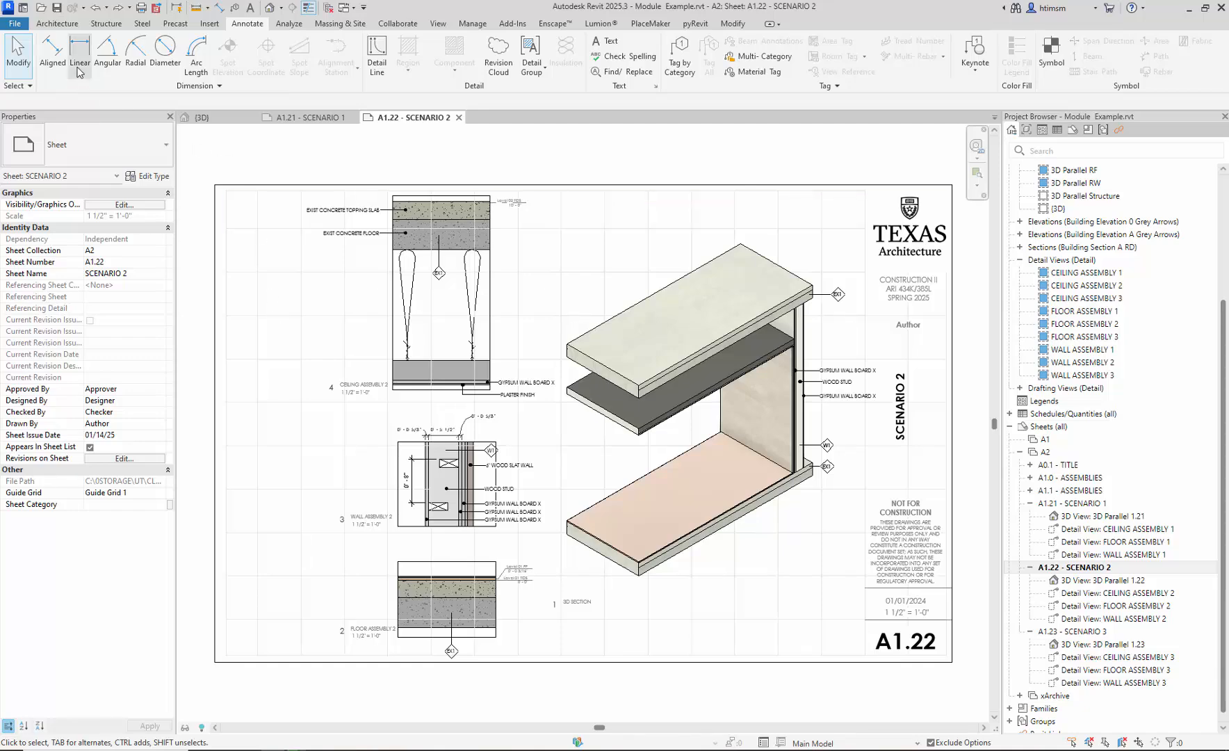
- Begin a new PDF export of selected views/sheets and open the Select Views/Sheets list
click(15, 24)
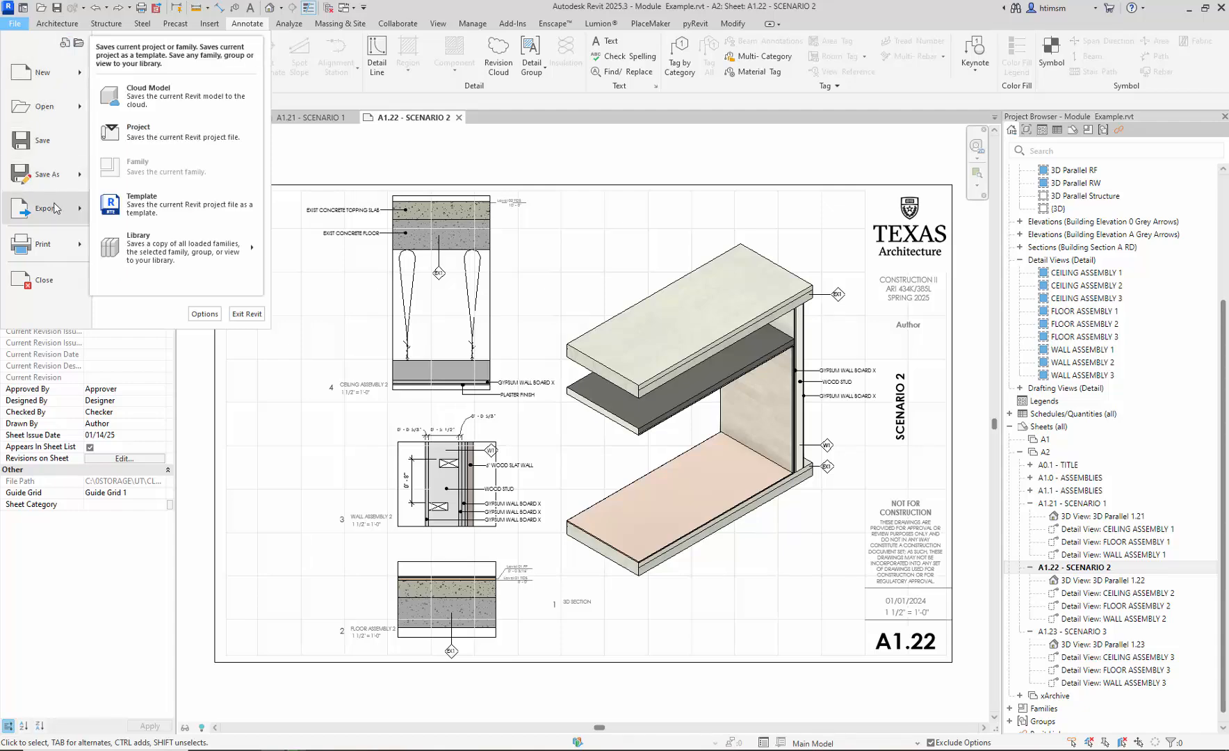
mouse_move(48, 209)
click(150, 124)
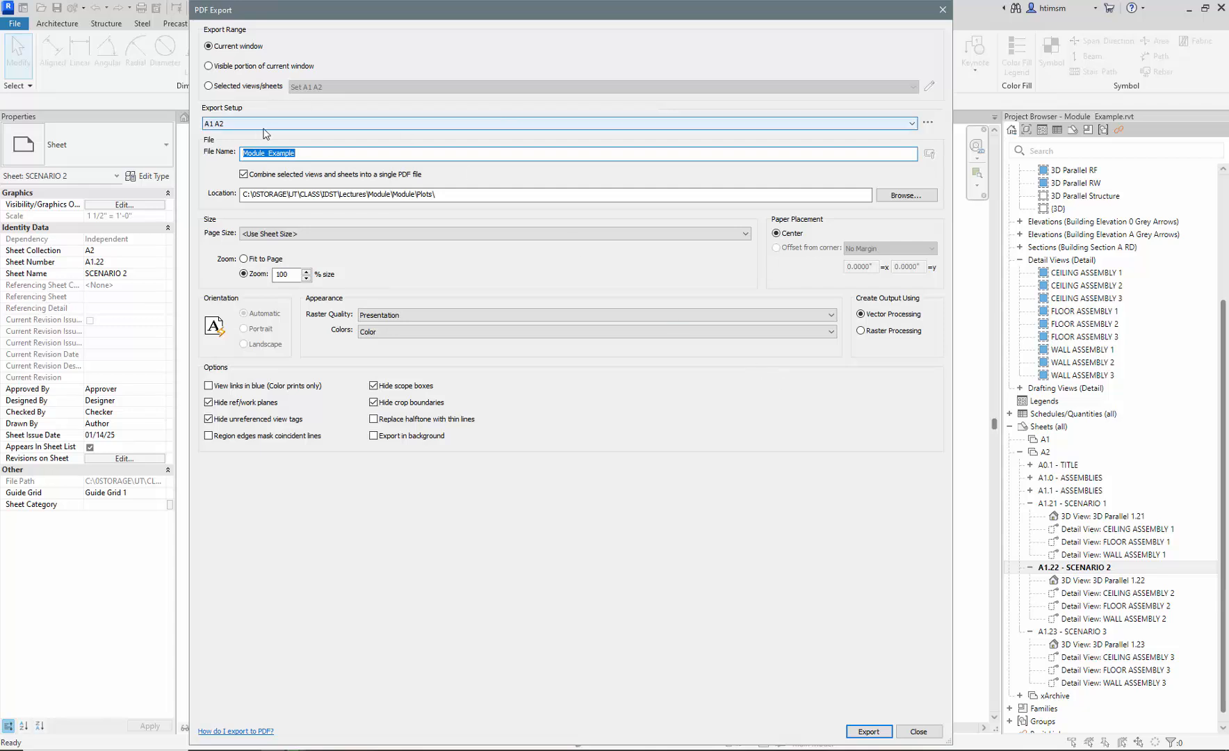
click(209, 86)
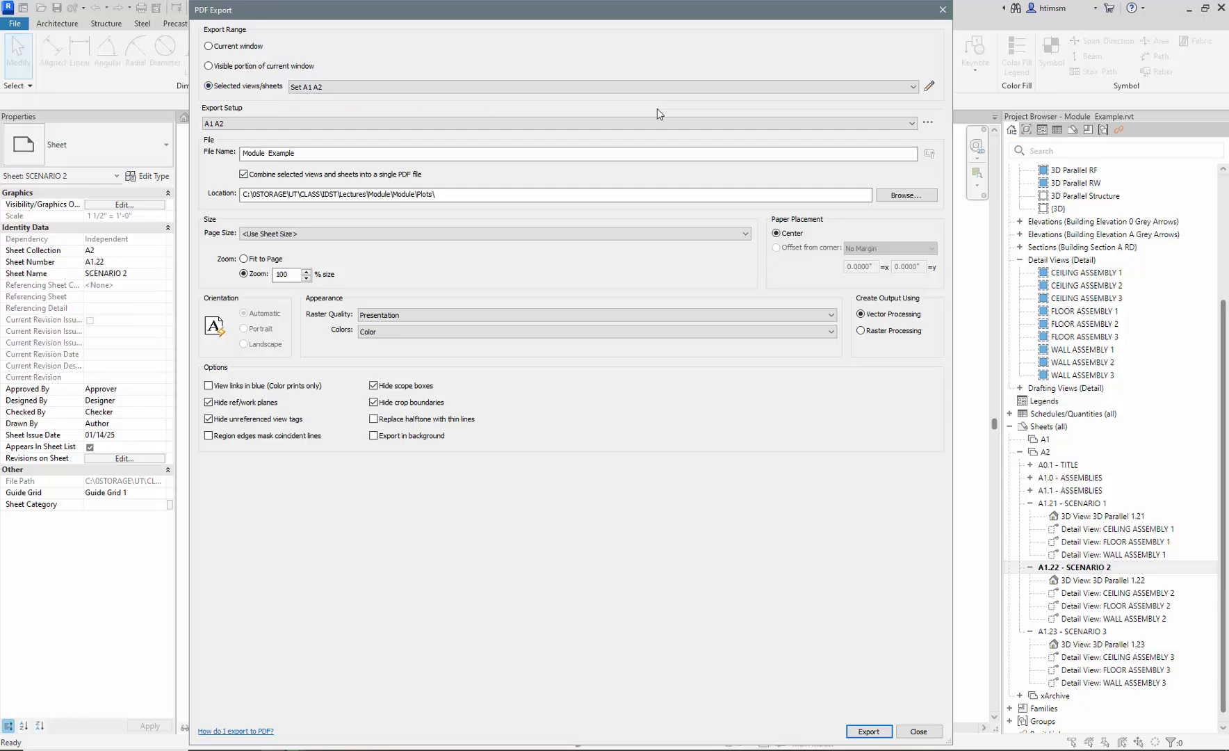
click(930, 87)
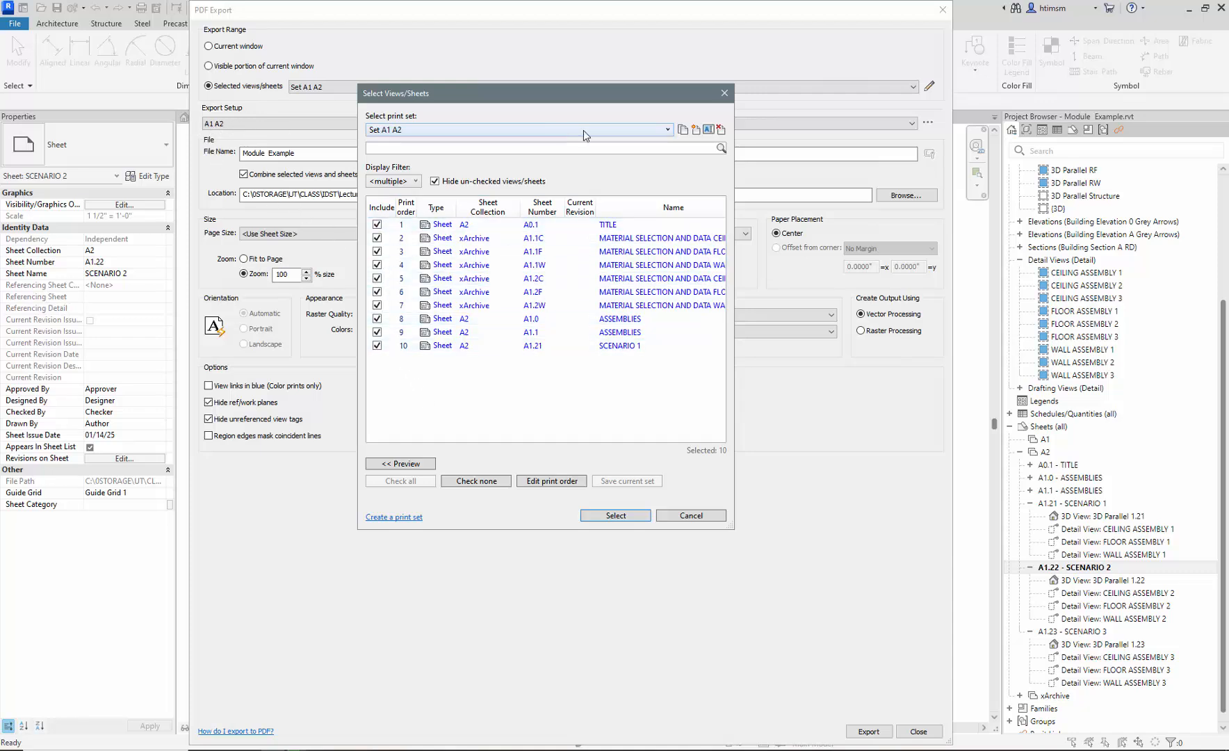
- Switch to the in-session set, show unchecked items, and filter out 2D and 3D views
click(646, 131)
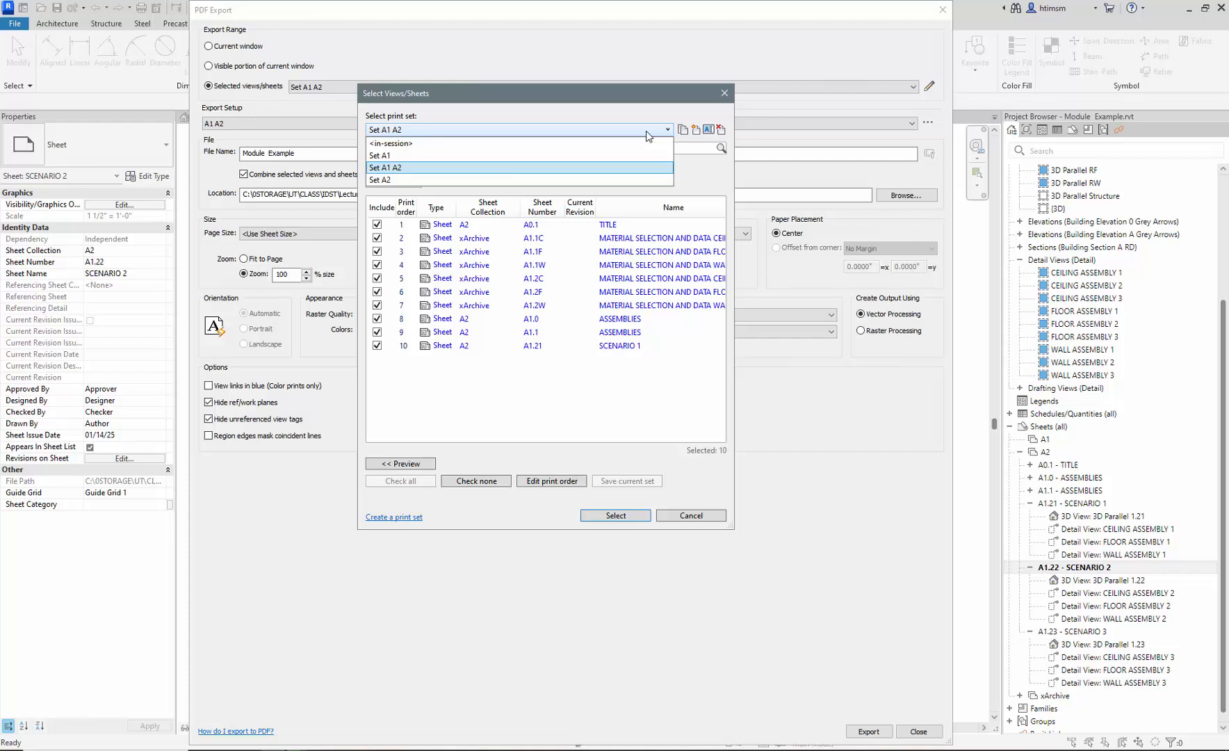
click(393, 143)
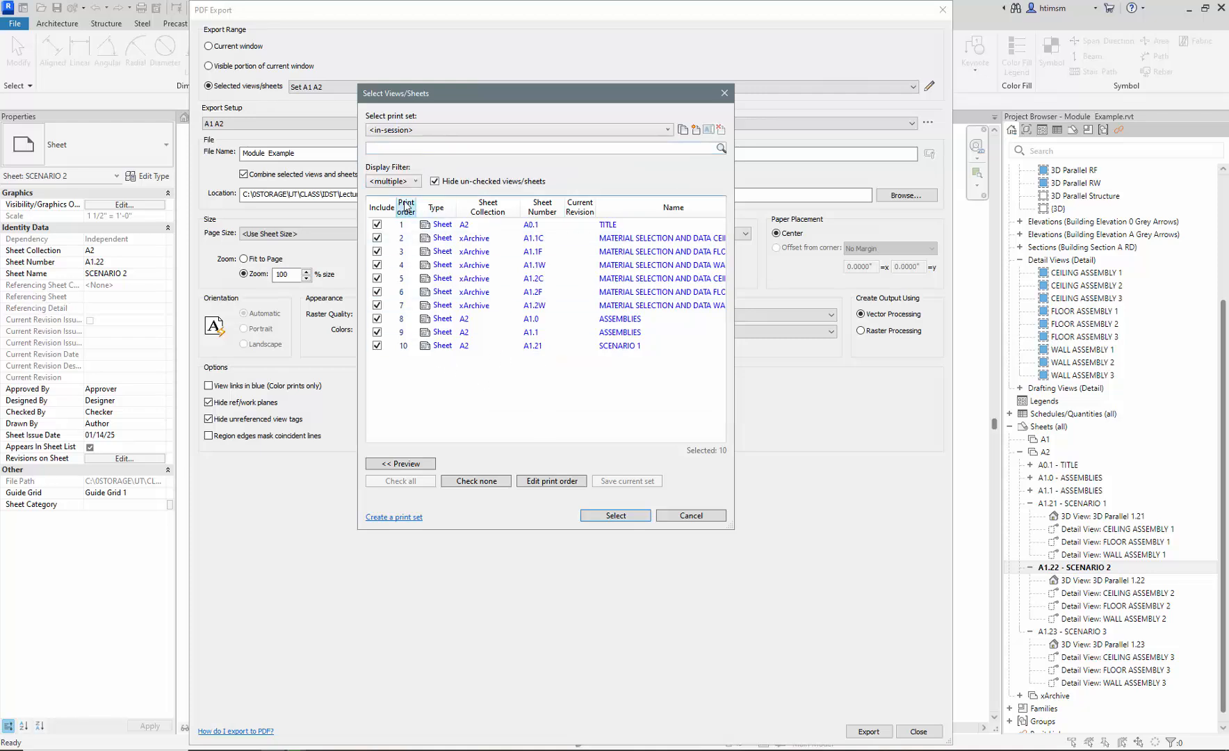
click(435, 181)
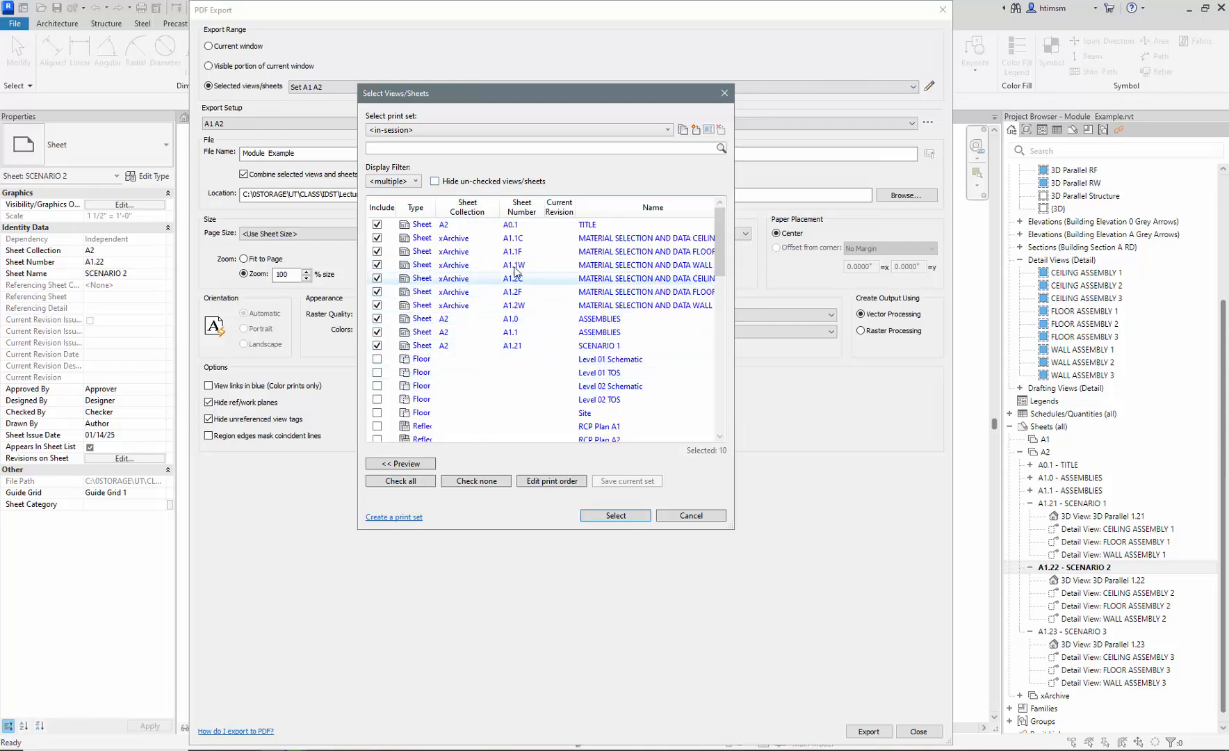
mouse_move(722, 254)
mouse_down()
mouse_move(716, 409)
mouse_move(706, 259)
mouse_up()
scroll(706, 273, down, 8)
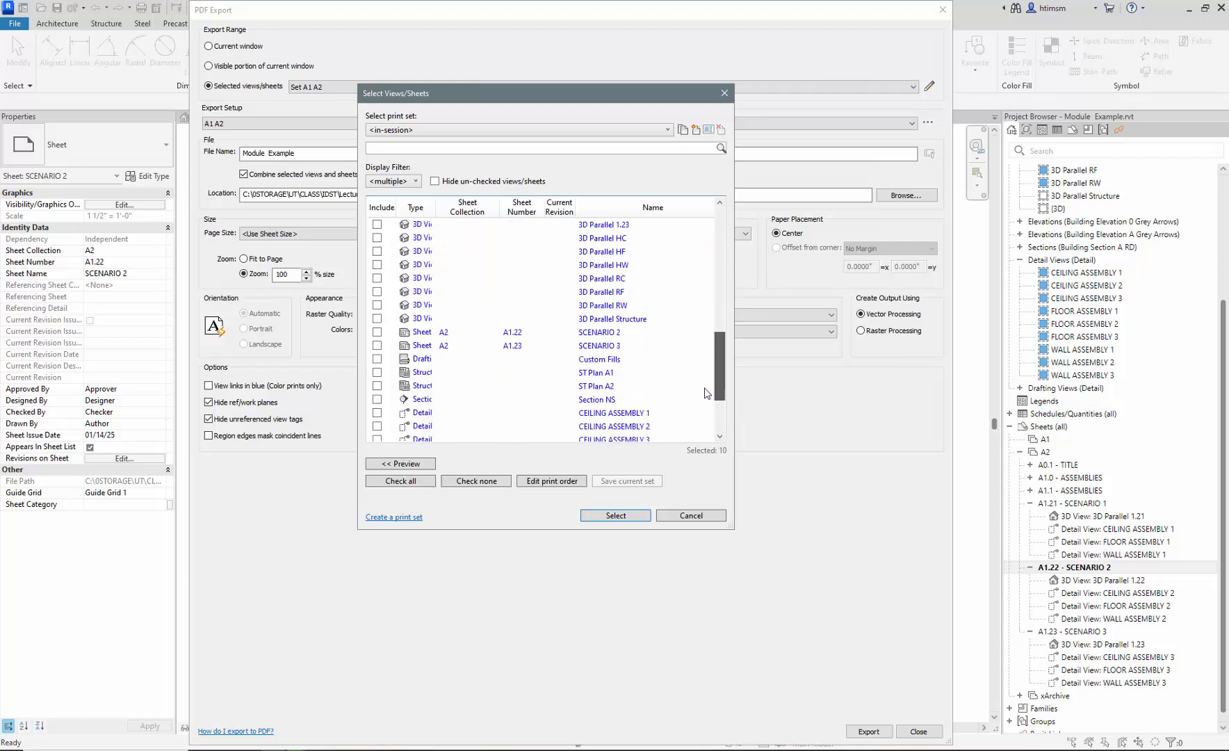
click(415, 181)
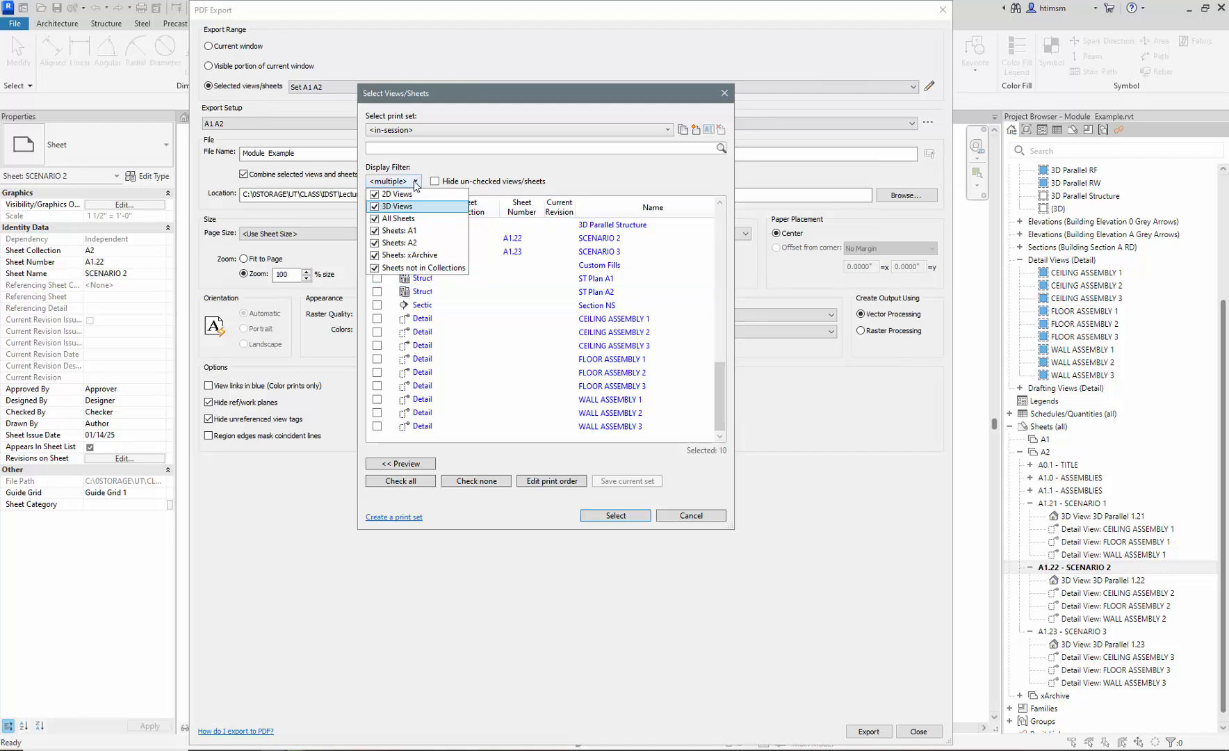
click(375, 195)
click(376, 207)
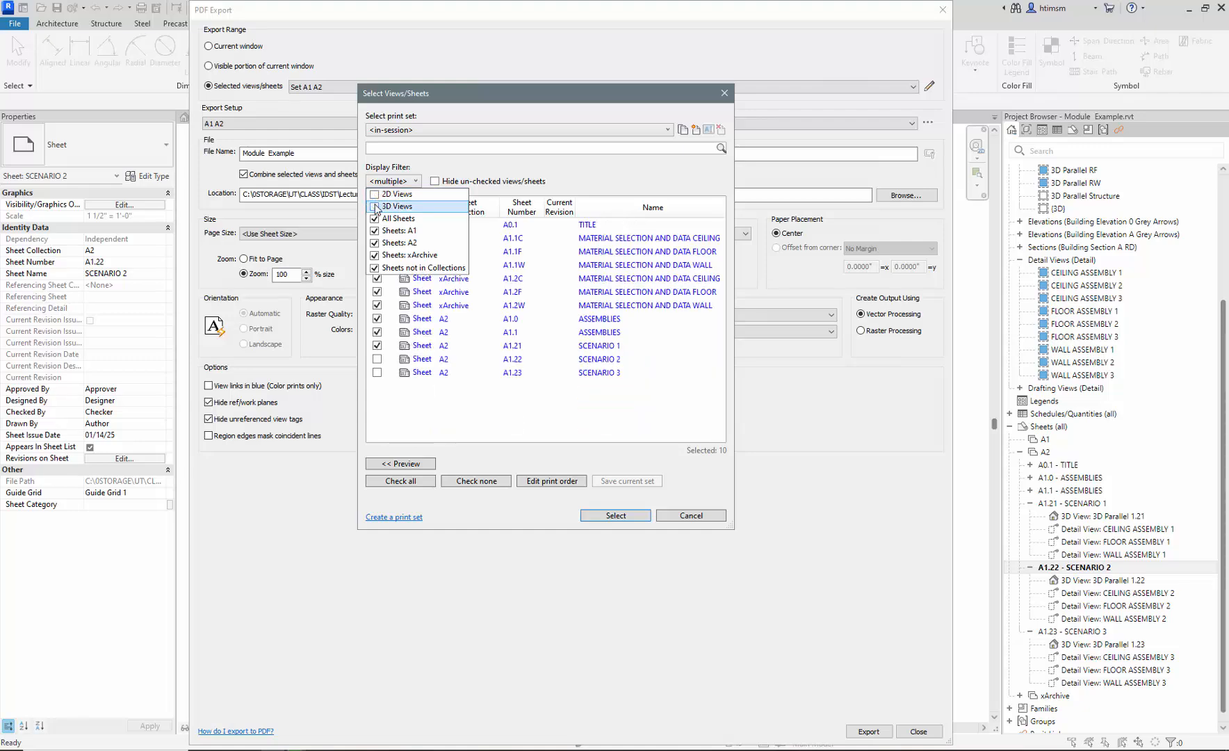
click(479, 401)
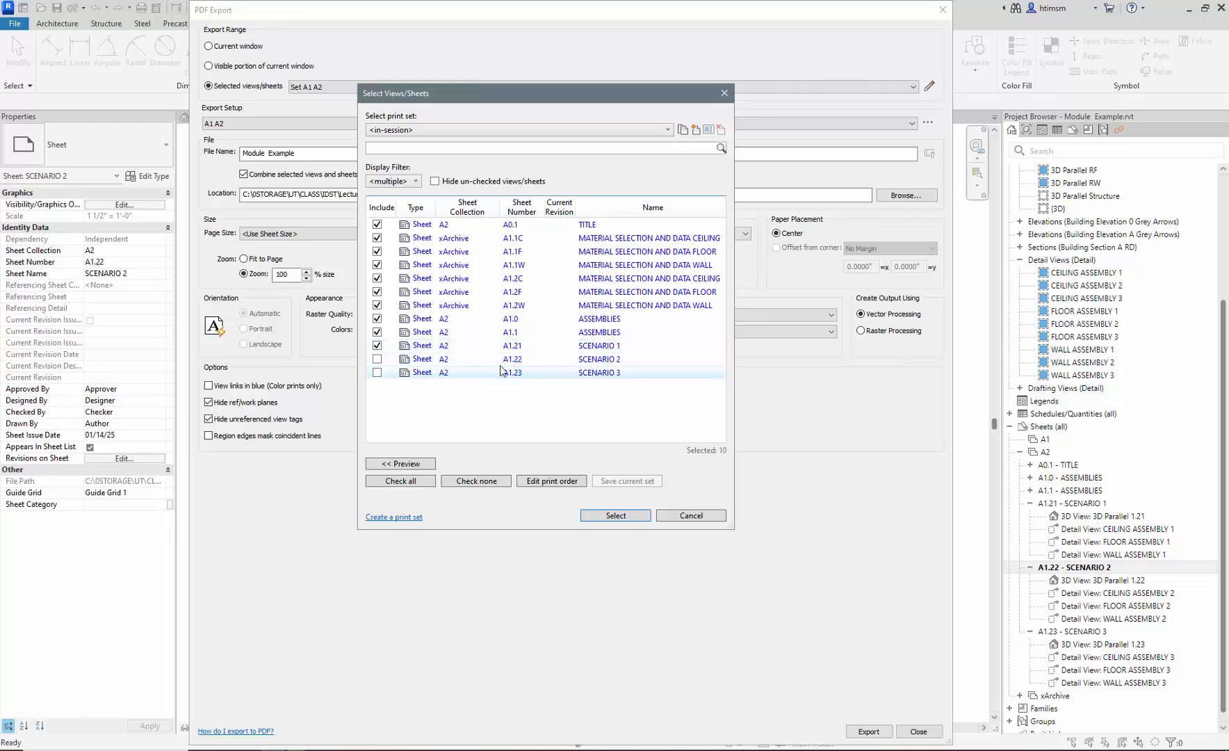
- Clear all sheets, then tick only A1.21, A1.22 and A1.23
click(474, 480)
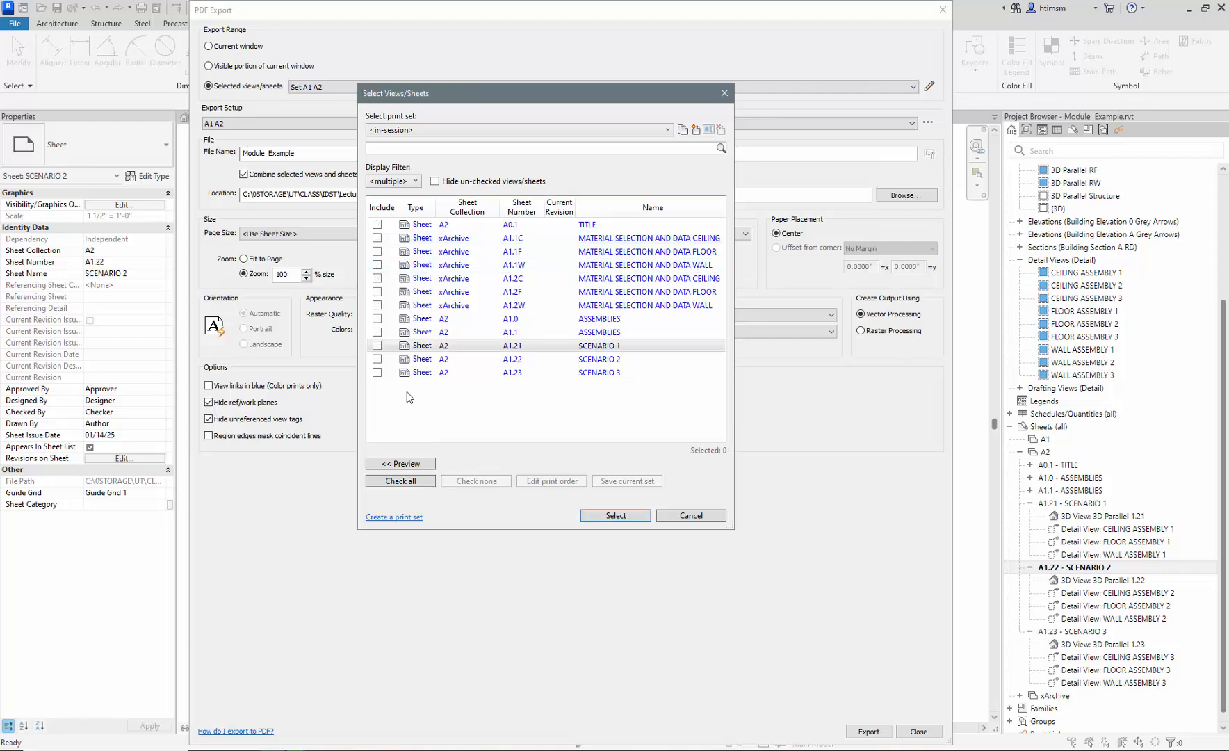
click(377, 346)
click(377, 359)
click(377, 373)
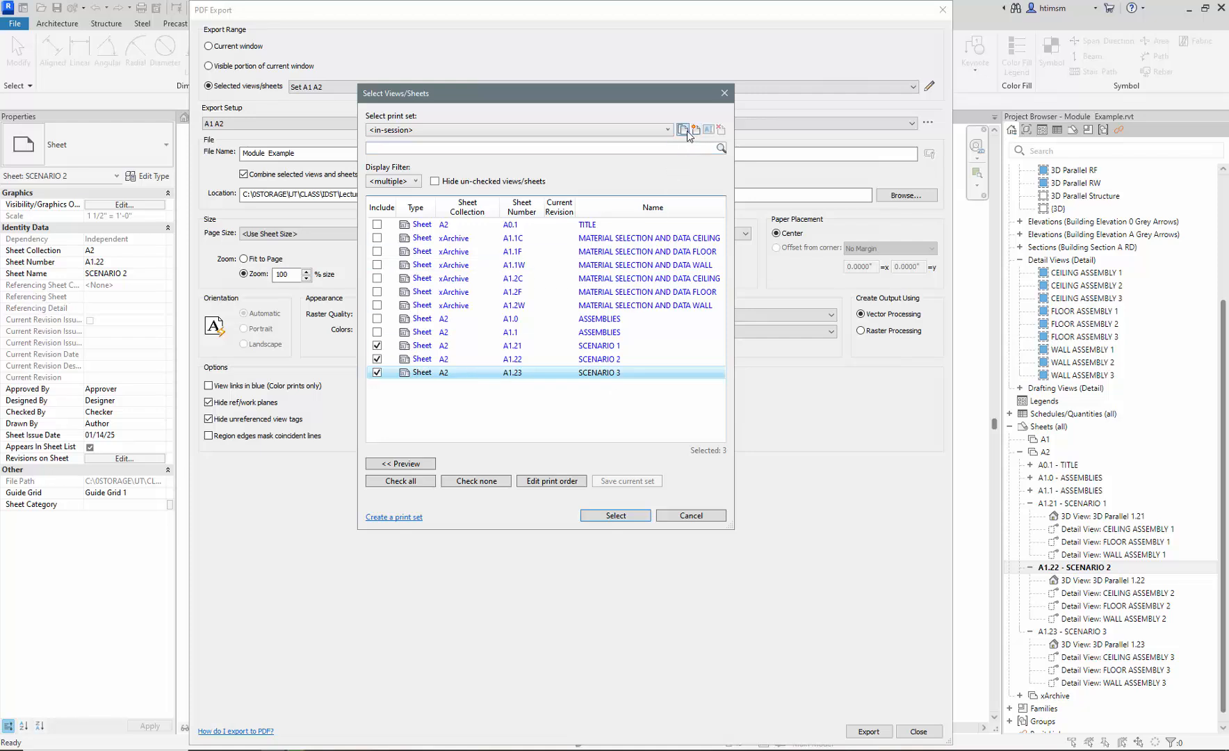
- Confirm the three sheets, name the combined PDF 'Sceanarios 1-3', and export it
click(607, 515)
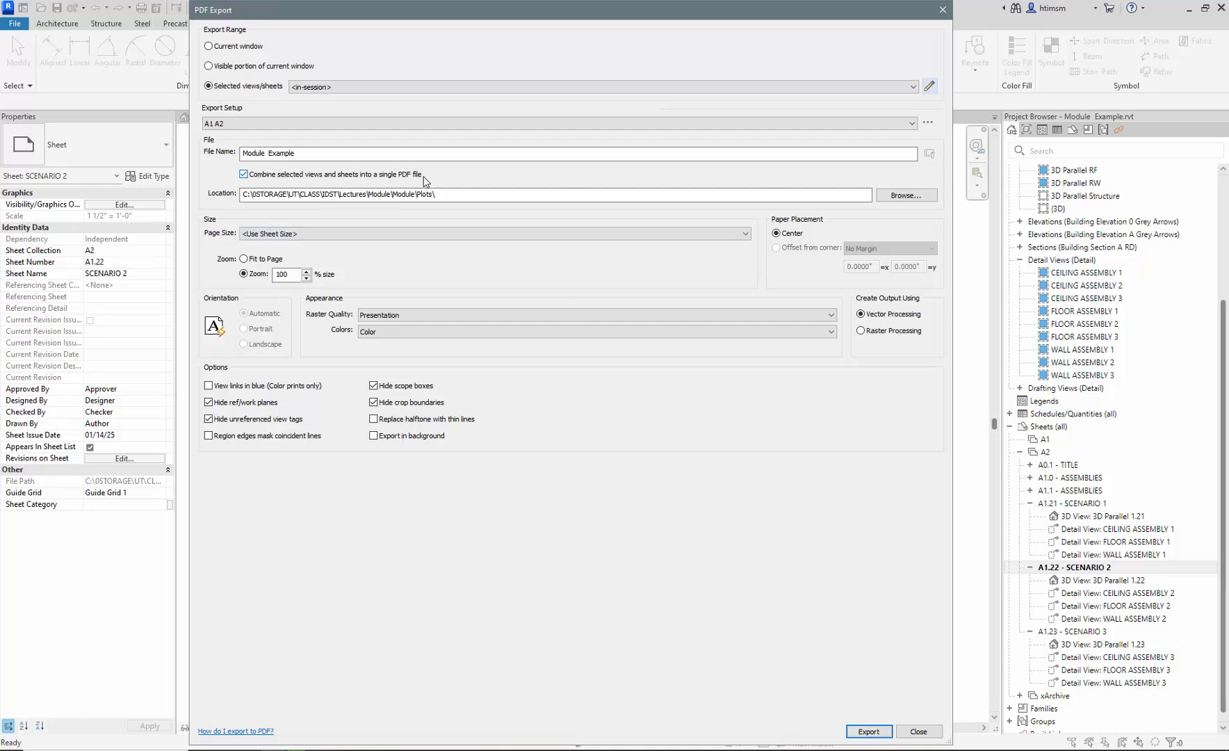
click(324, 153)
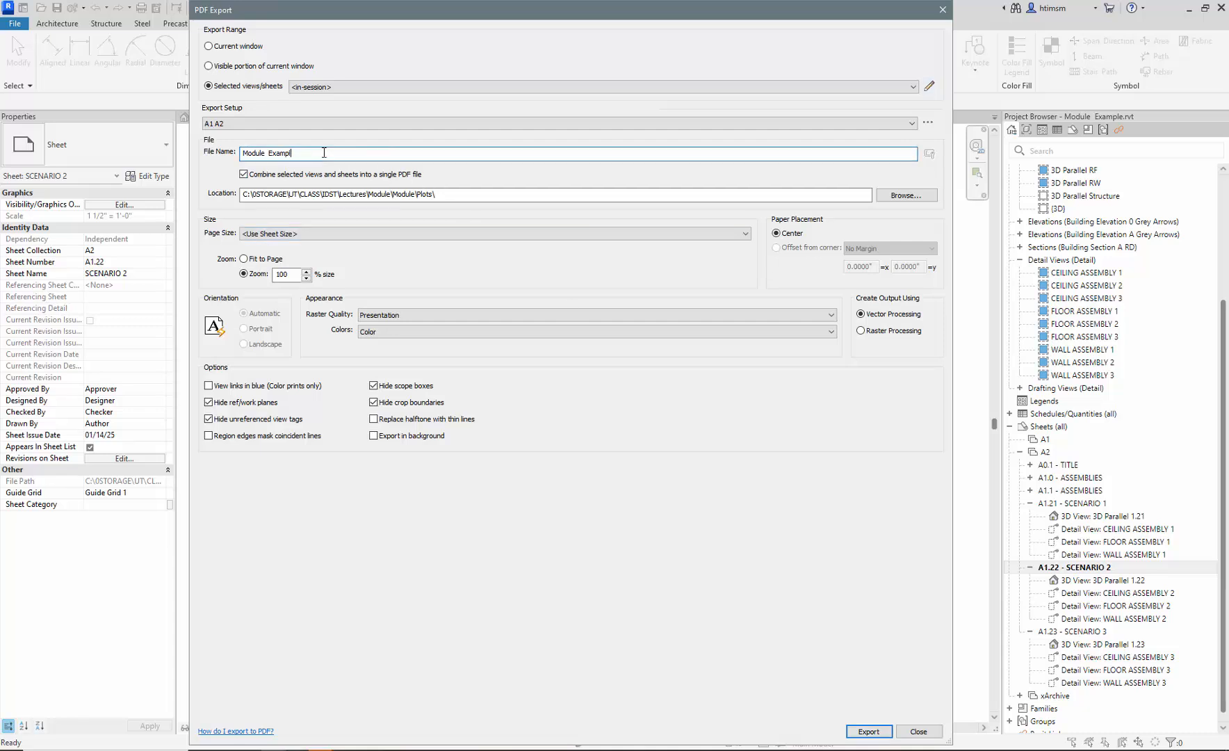
key(BackSpace)
key(BackSpace)
key(BackSpace)
key(BackSpace)
key(BackSpace)
key(BackSpace)
key(BackSpace)
key(BackSpace)
key(BackSpace)
key(BackSpace)
key(BackSpace)
key(BackSpace)
key(BackSpace)
key(BackSpace)
text(Sceanarios)
text(1-3)
click(869, 731)
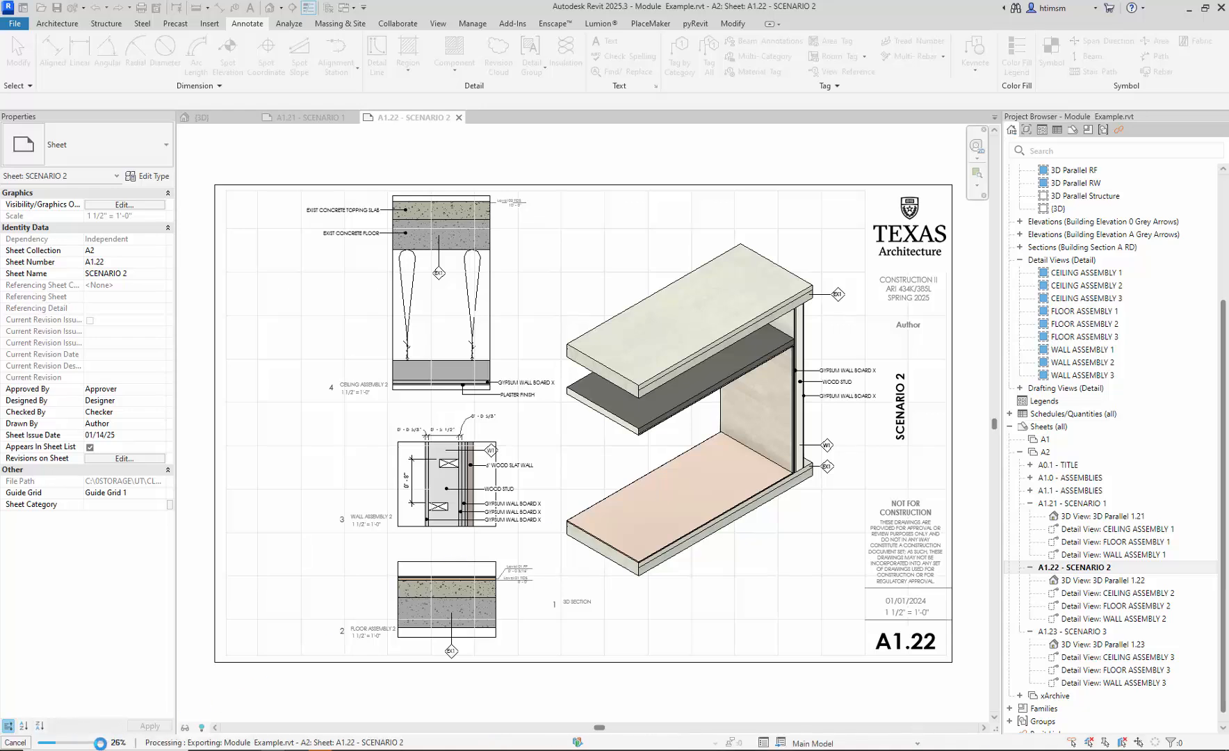
mouse_move(201, 750)
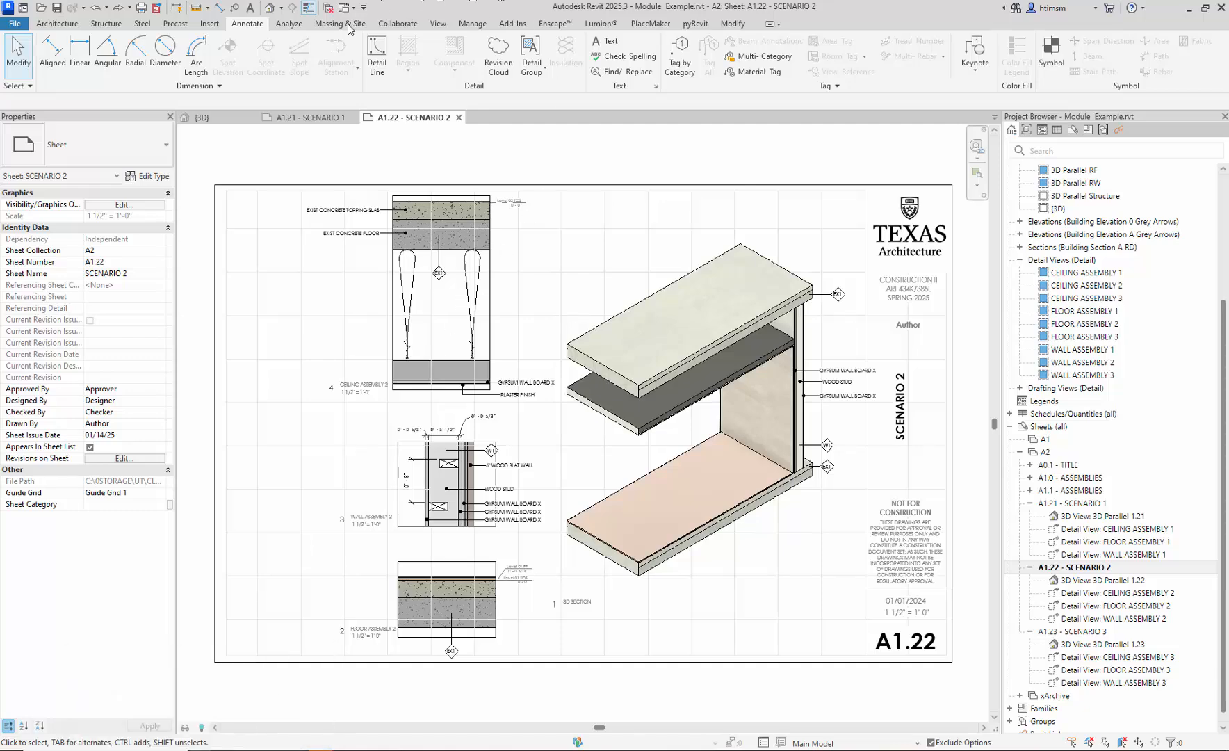
- Locate and preview Sceanarios 1-3.pdf in the Plots folder in File Explorer
drag(1228, 90, 649, 104)
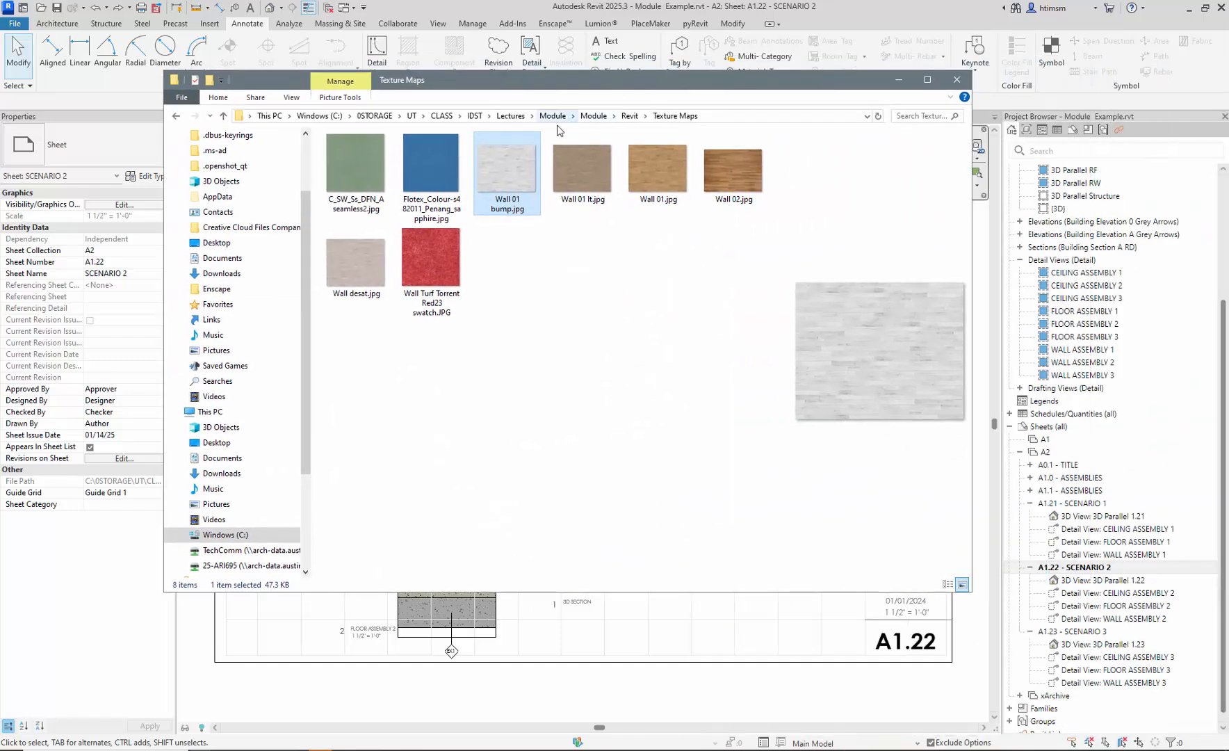
click(593, 116)
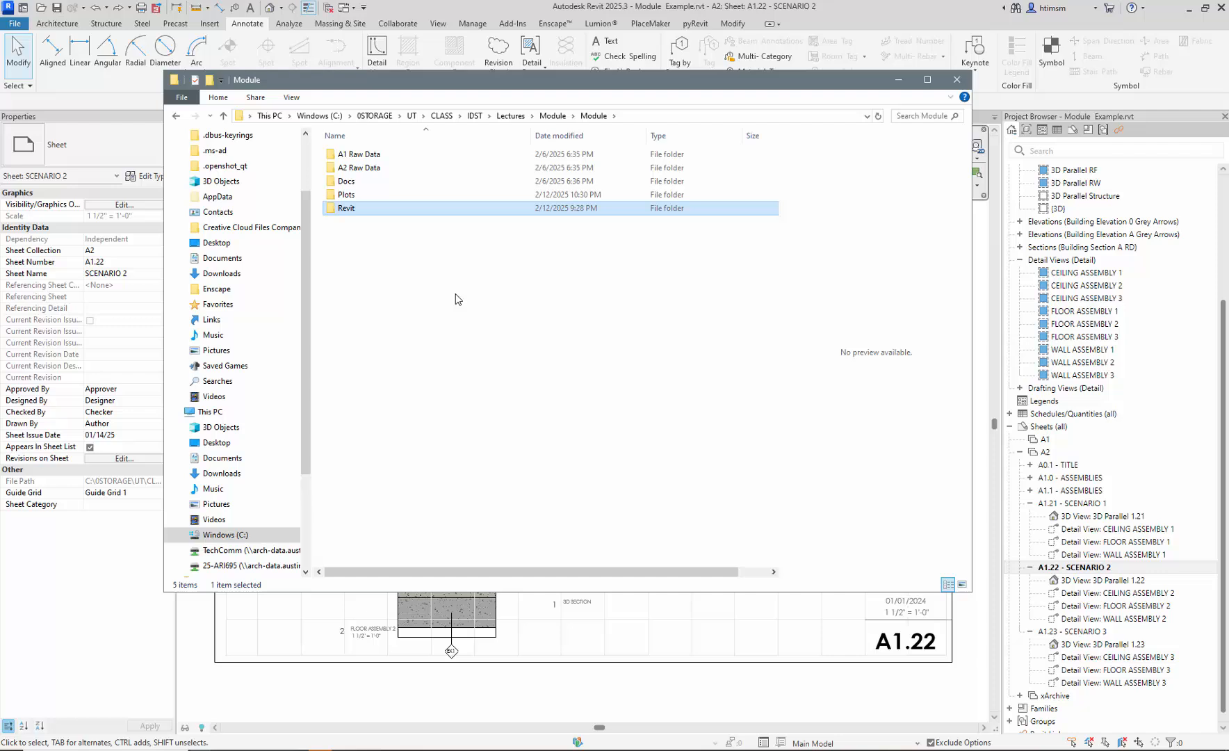
double_click(346, 195)
click(376, 171)
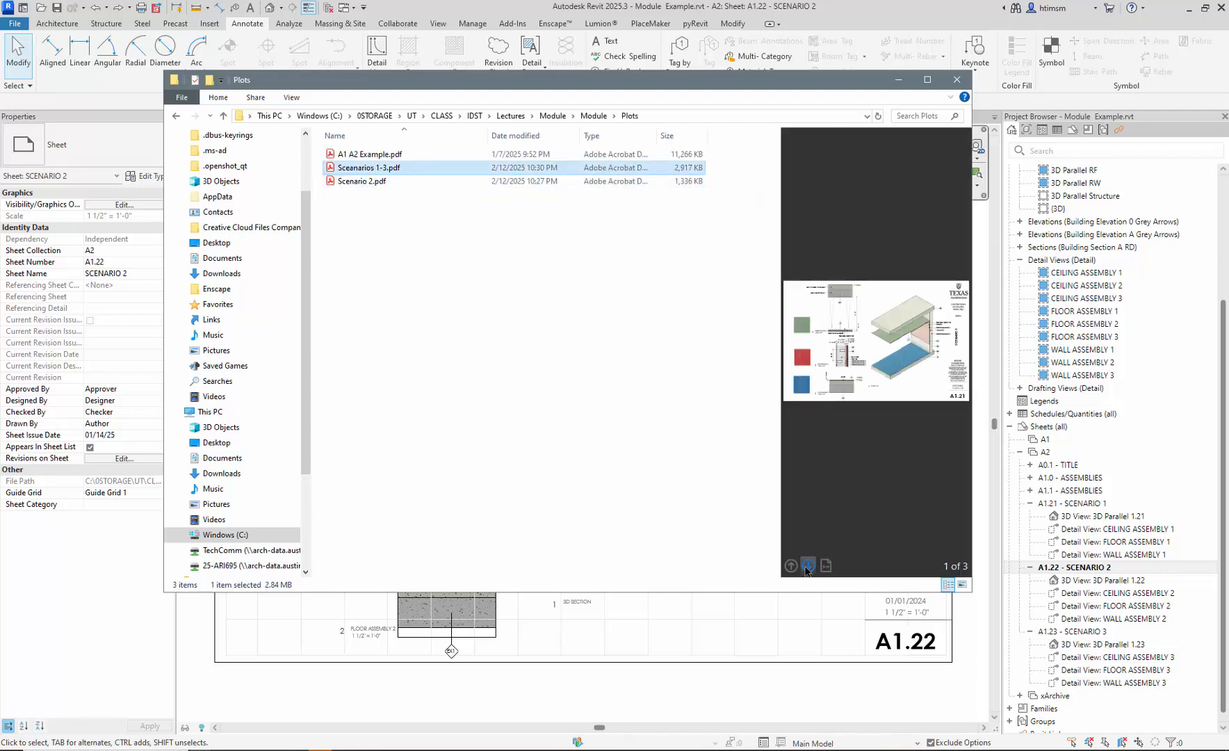
- Page through the PDF's three preview pages, then close File Explorer
click(807, 566)
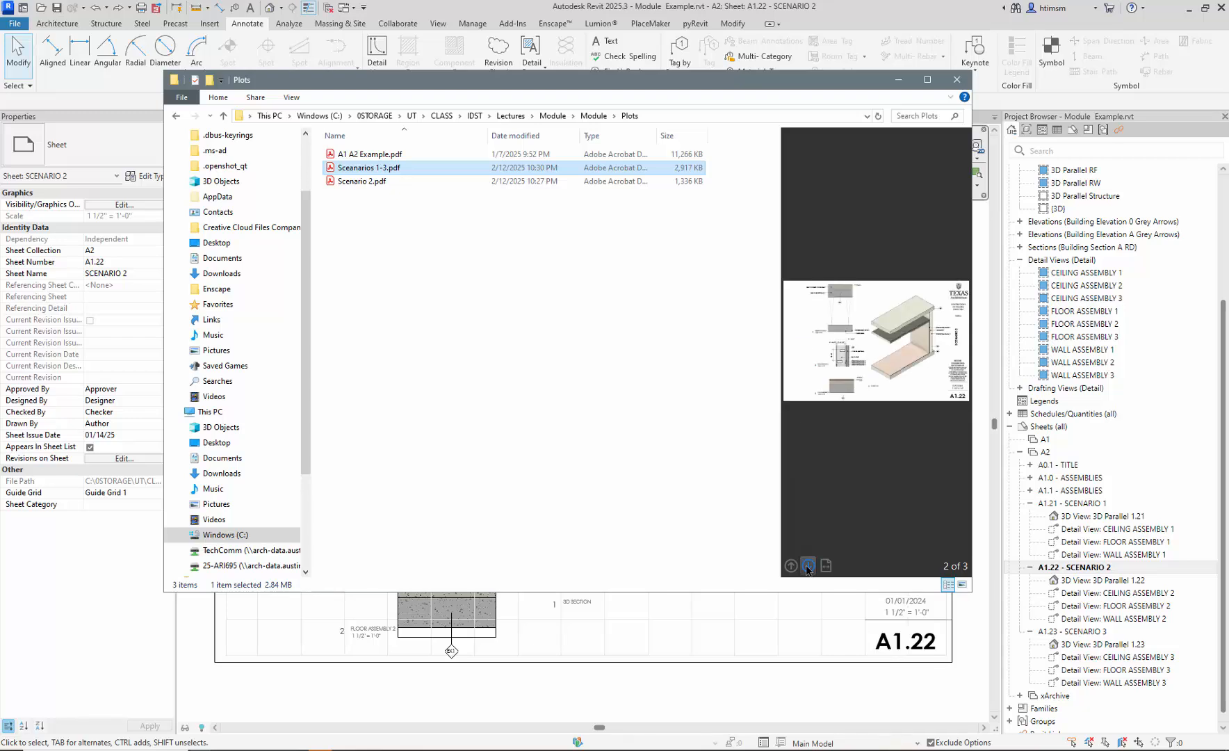
click(807, 567)
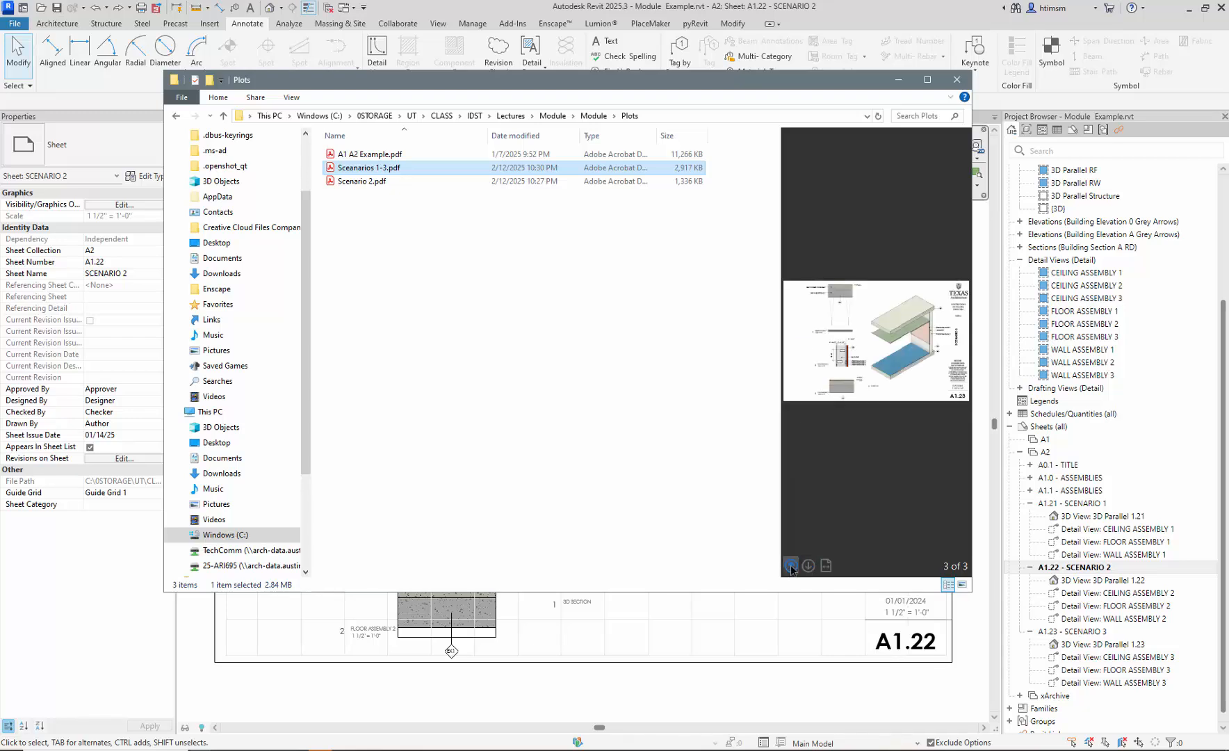
click(791, 565)
click(791, 565)
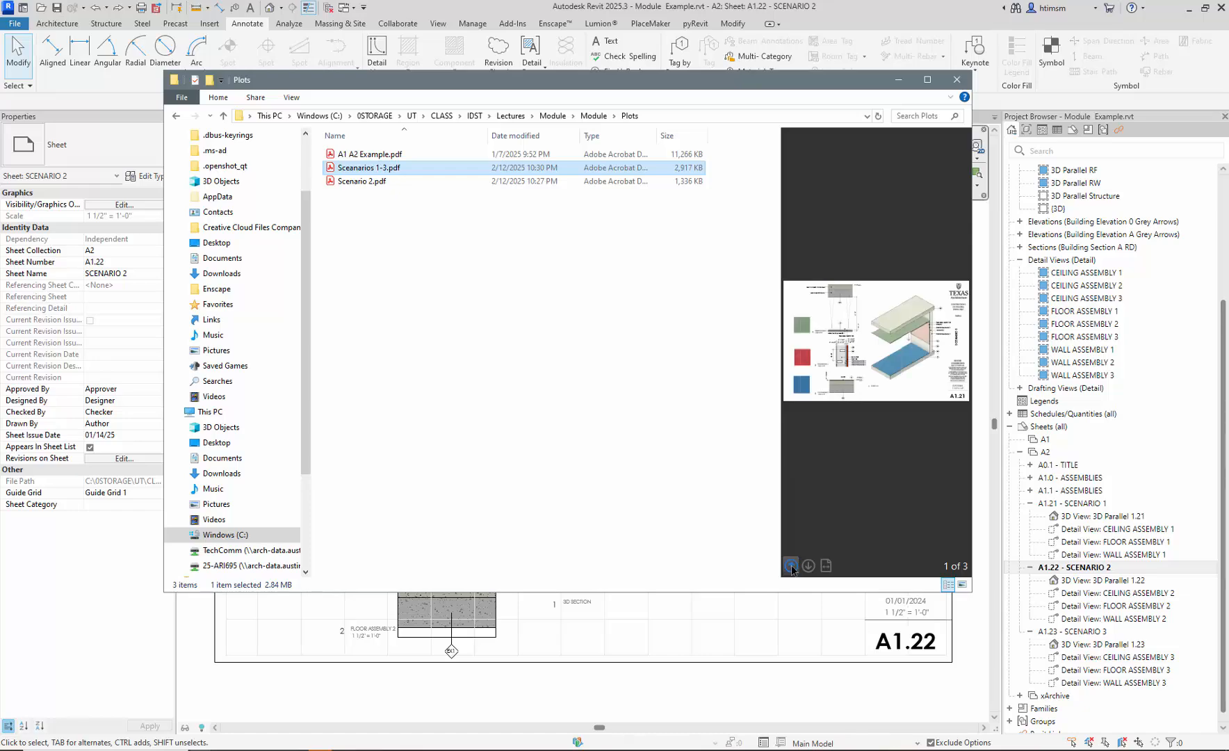
click(808, 566)
click(807, 567)
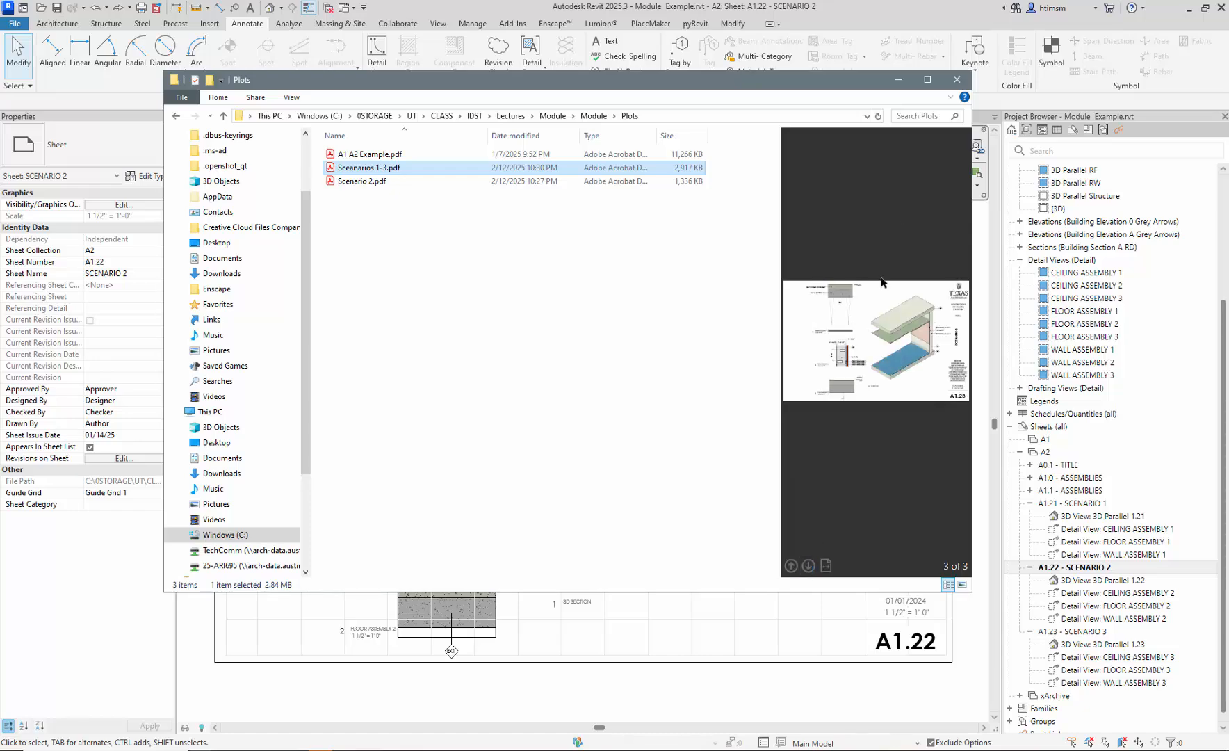
click(957, 79)
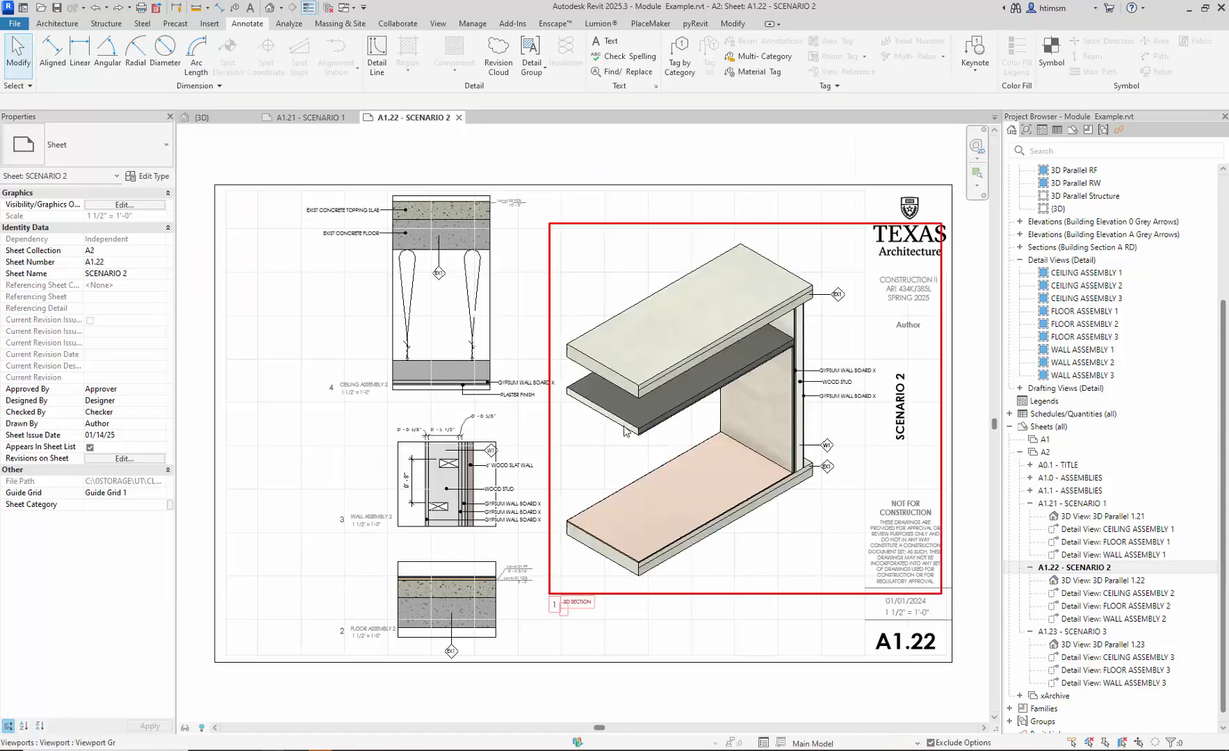